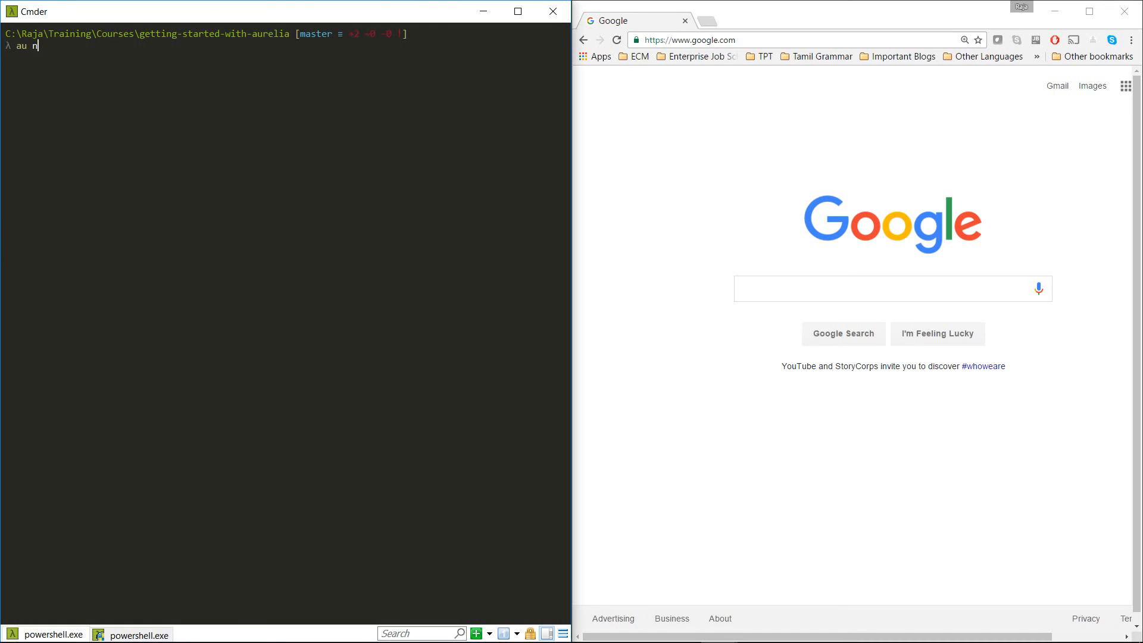
type("ew 2-component")
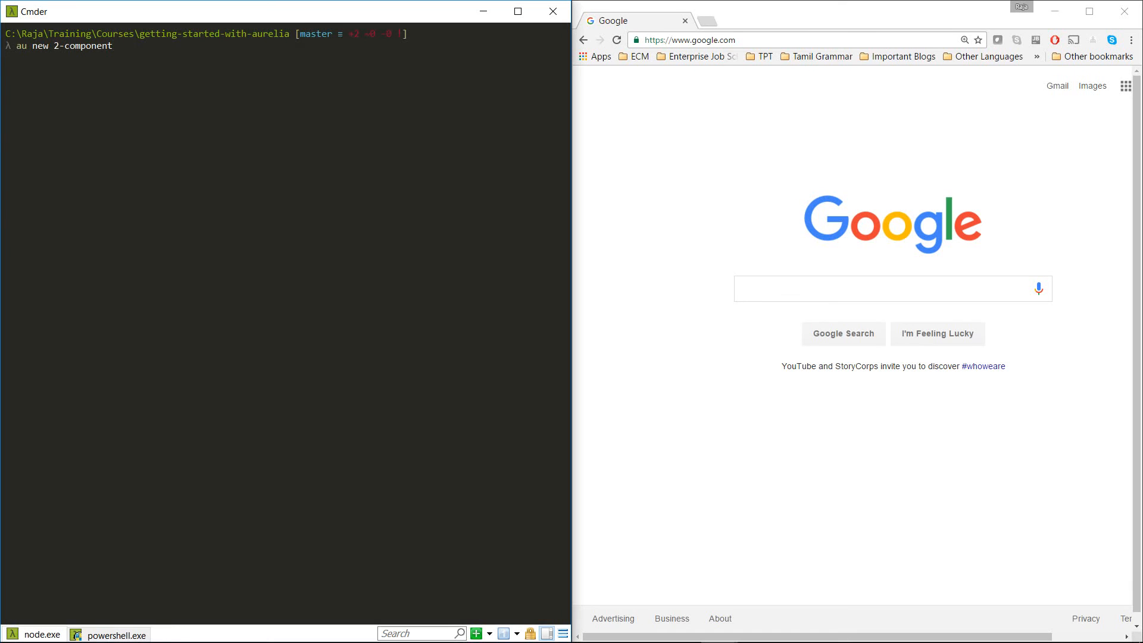
type("2")
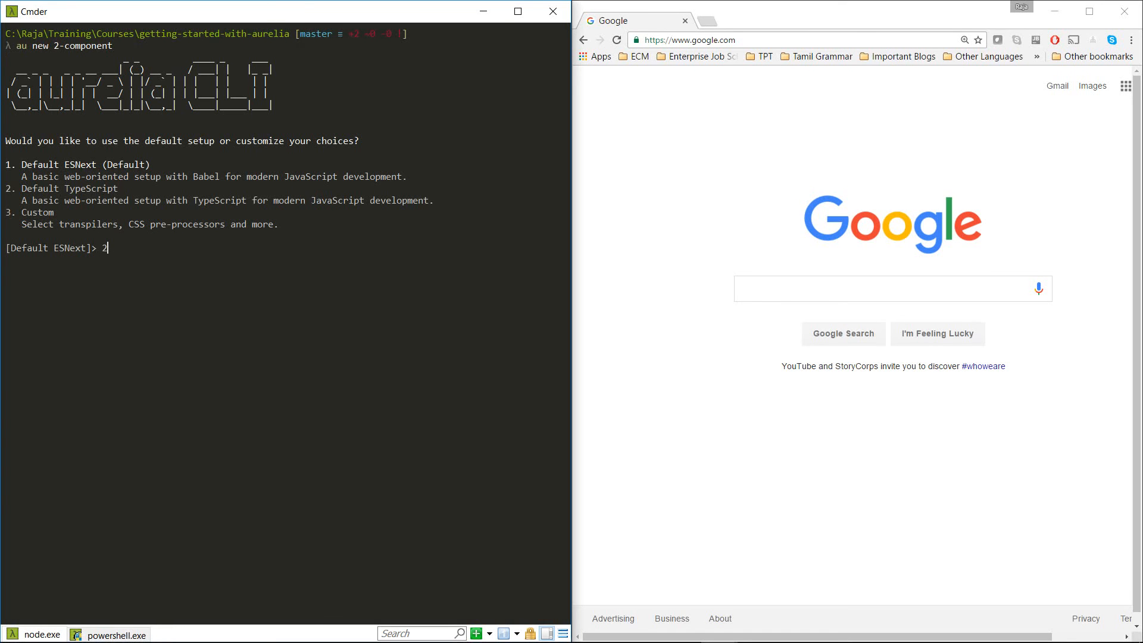
Scaffold the 2-component project with the Default TypeScript setup, cancelling the dependency installation
key("Return")
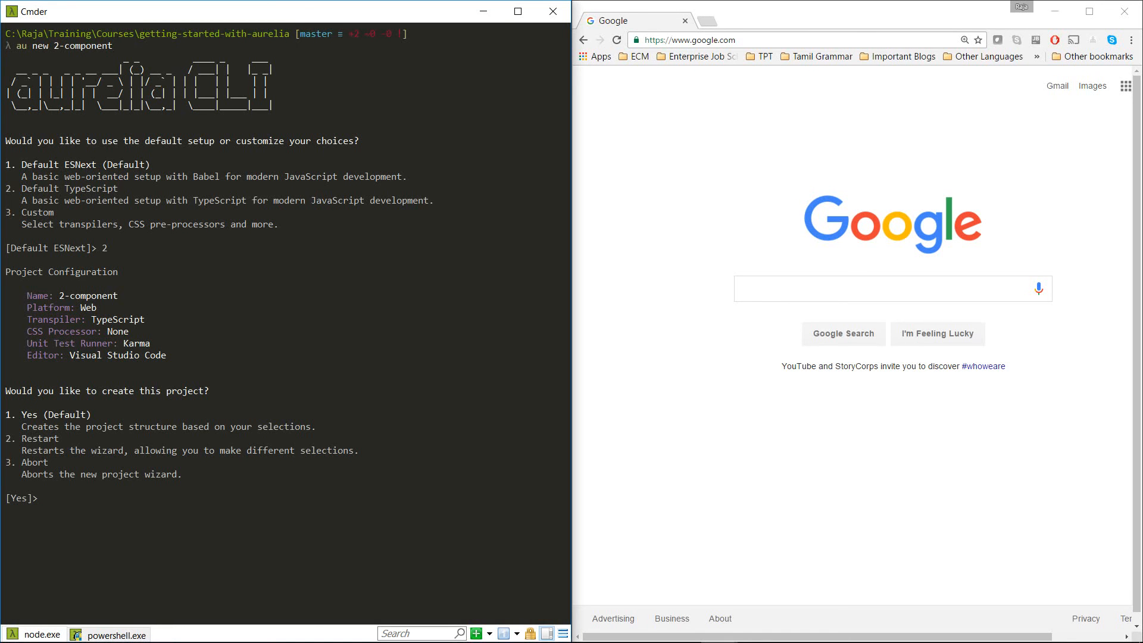
key("Return")
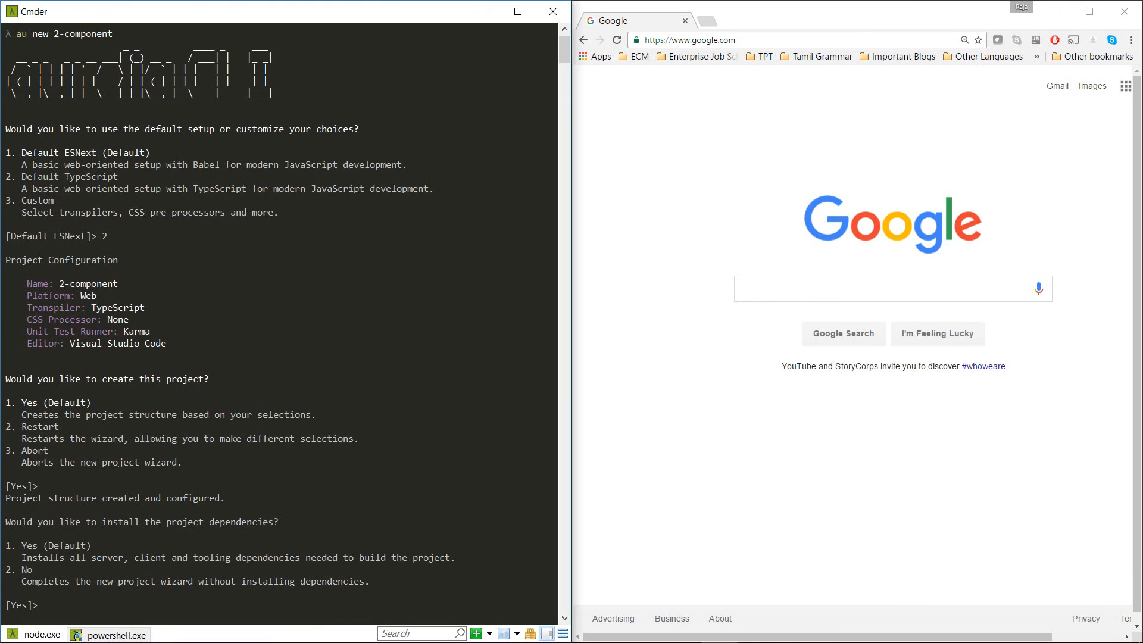
key("Return")
key("ctrl+c")
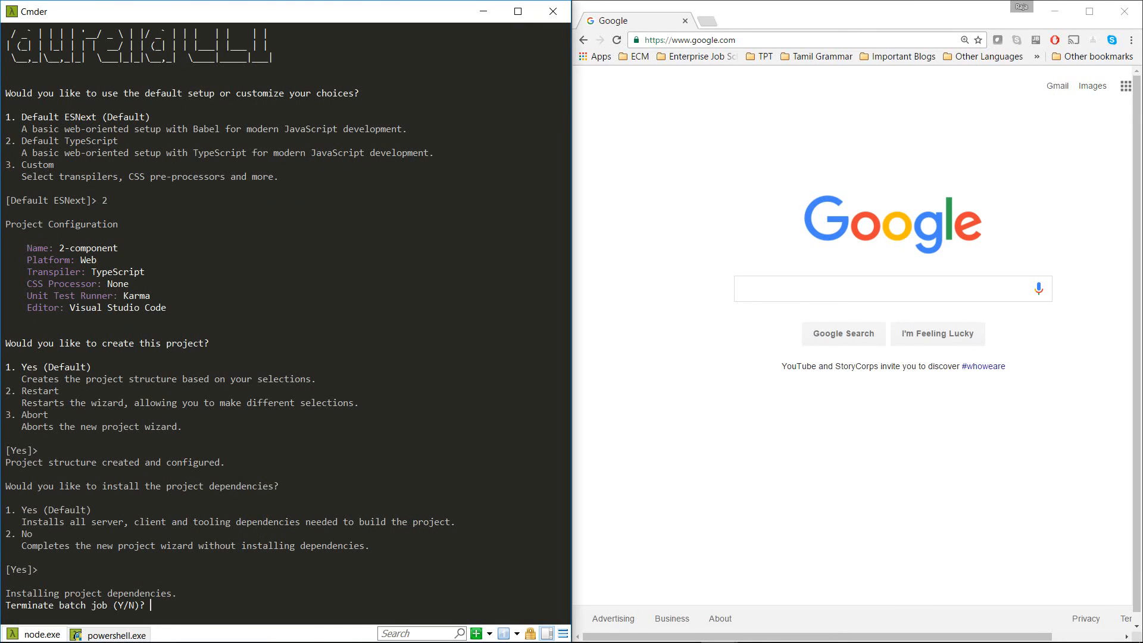
type("Y")
key("Return")
type("cd ")
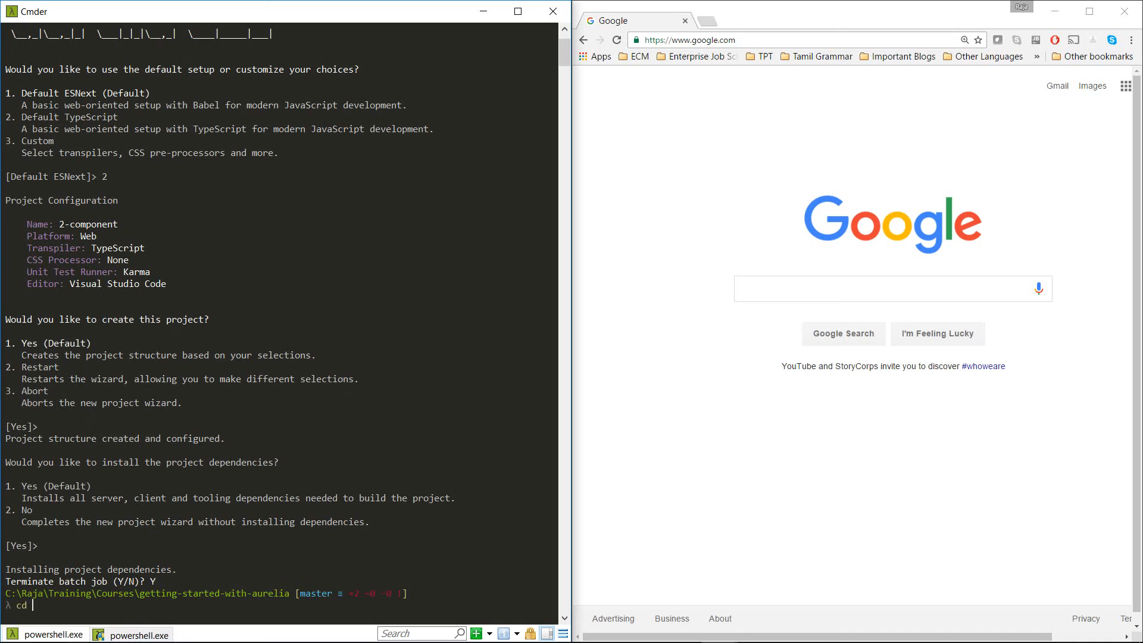
type("2")
Change directory into the new 2-component folder
key("Tab")
key("Return")
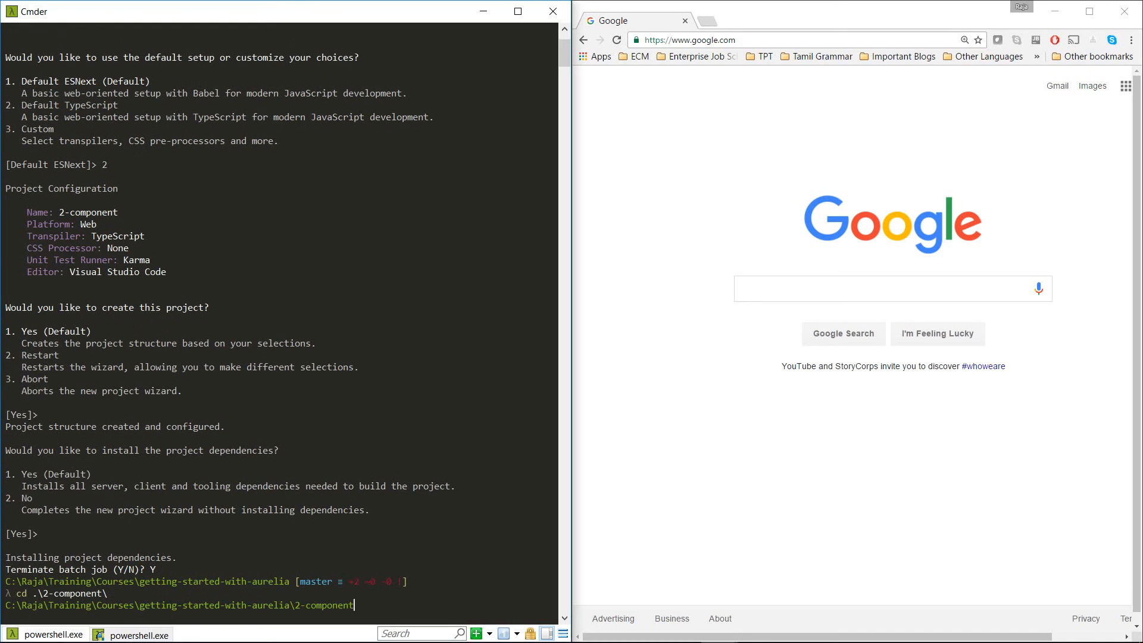
type("au")
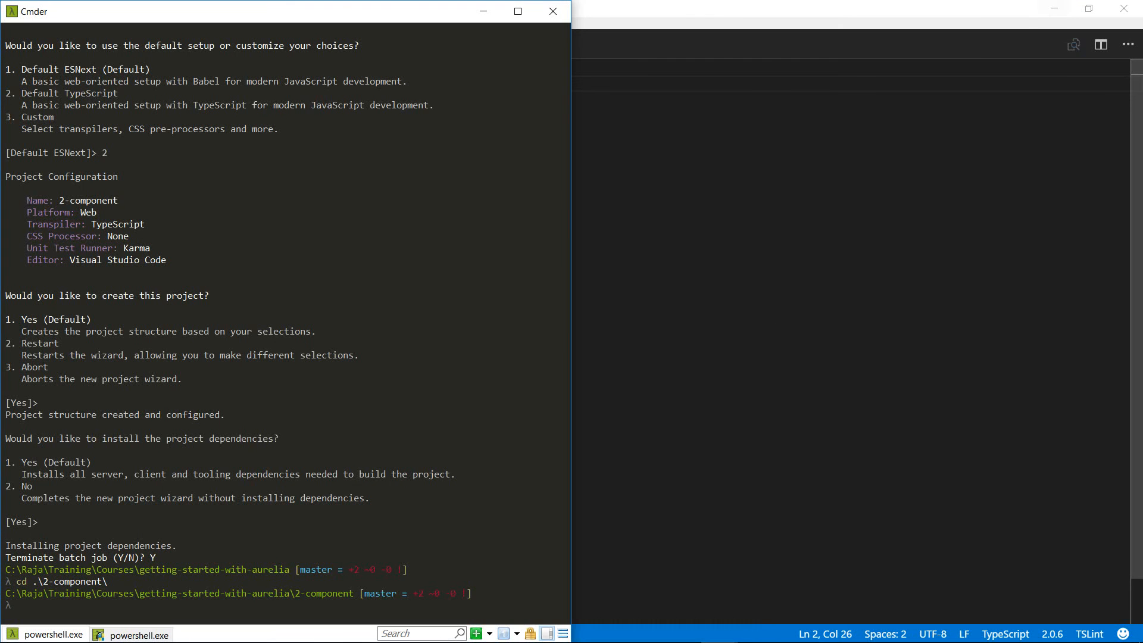
From Cmder, launch the editor on the current folder with 'code .'
key("alt+Tab")
key("alt+Tab")
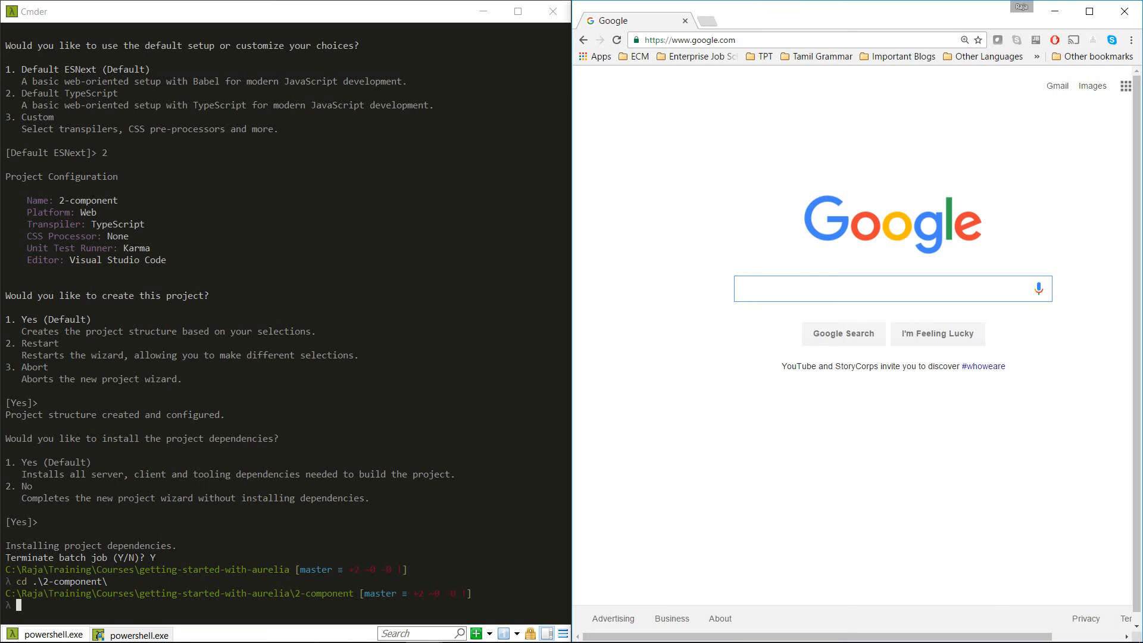
type("cide .")
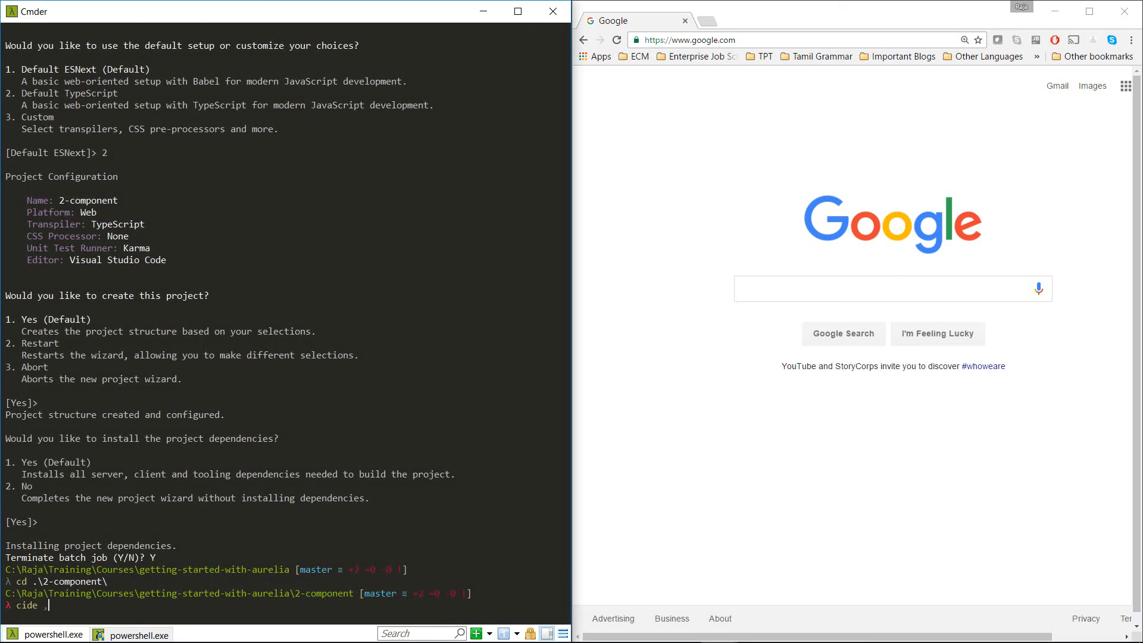
key("BackSpace")
key("BackSpace")
type("ode")
key("Return")
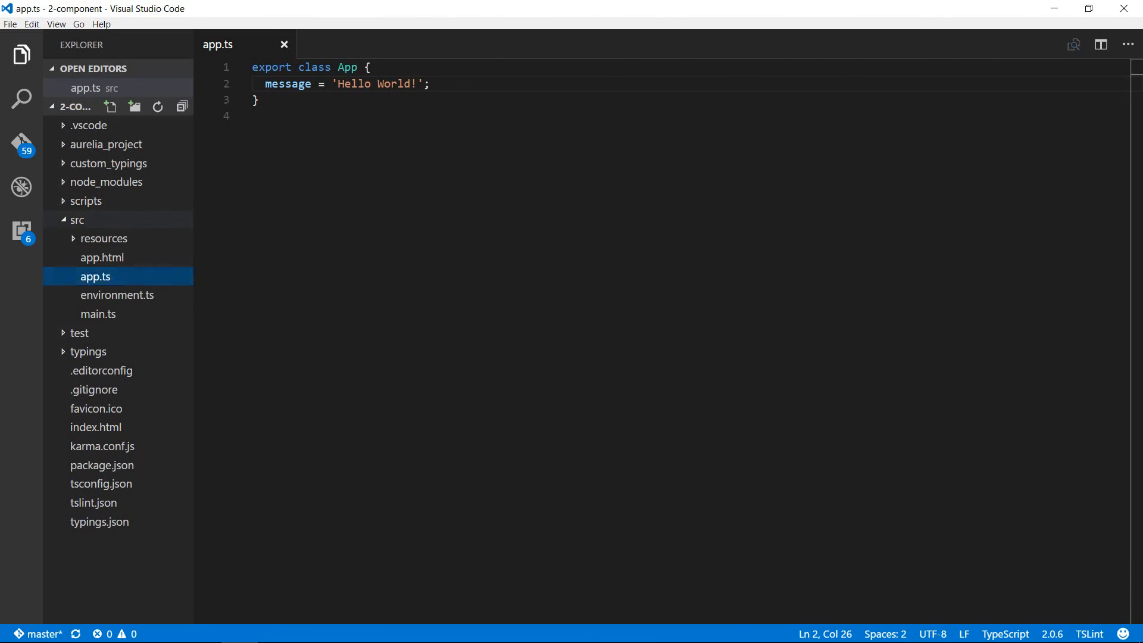
Create a new todo.ts file inside the src folder
left_click(76, 220)
left_click(110, 107)
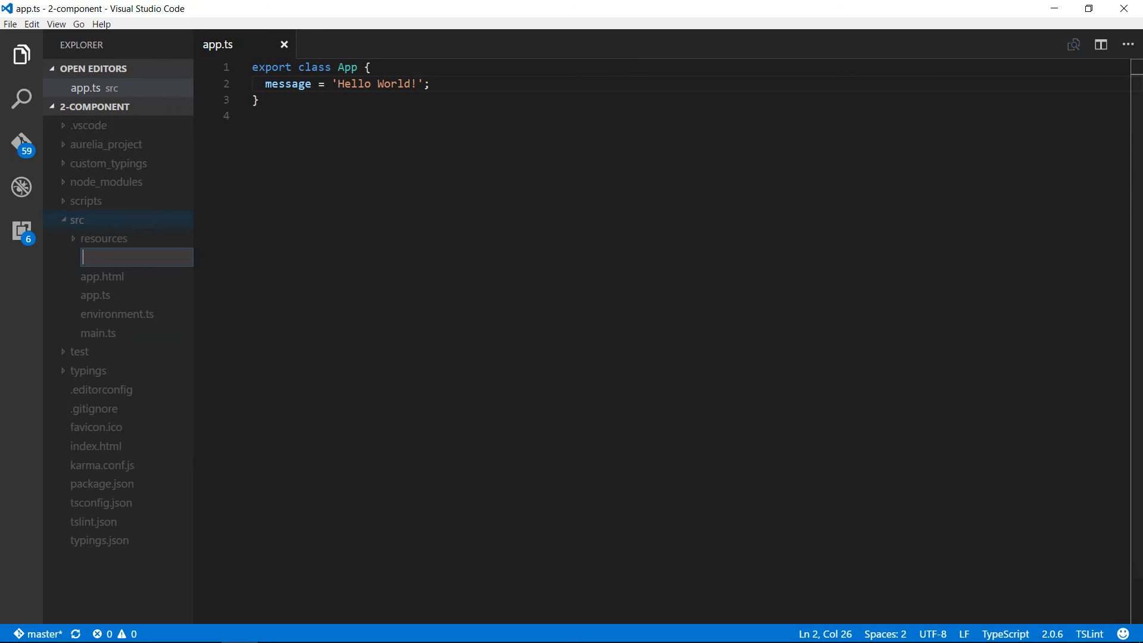
type("todo.ts")
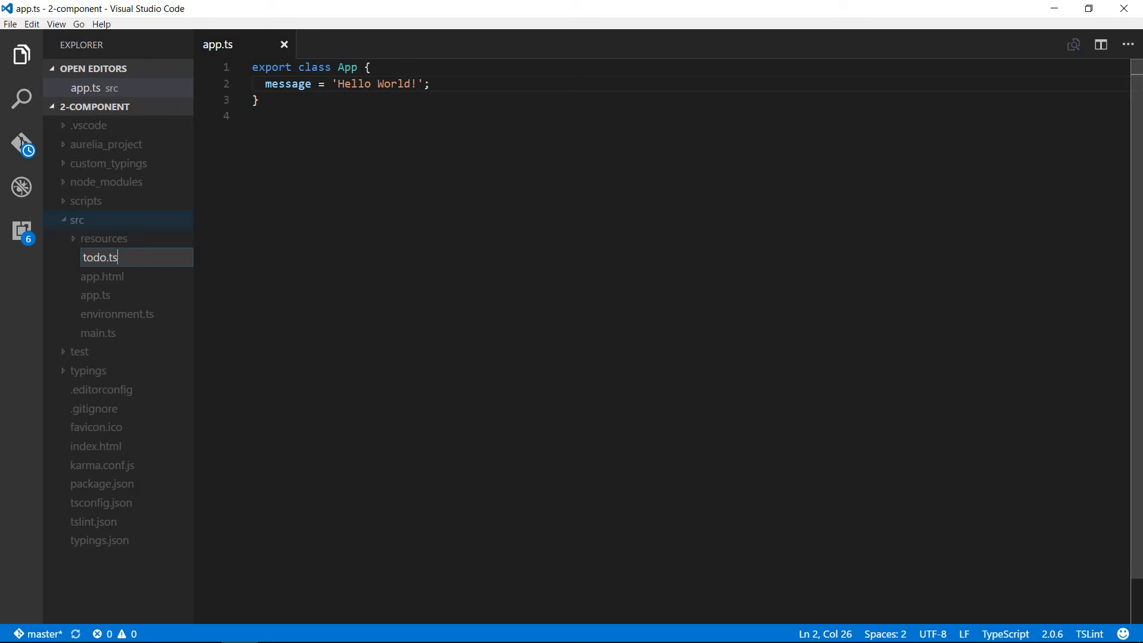
key("Return")
type("e")
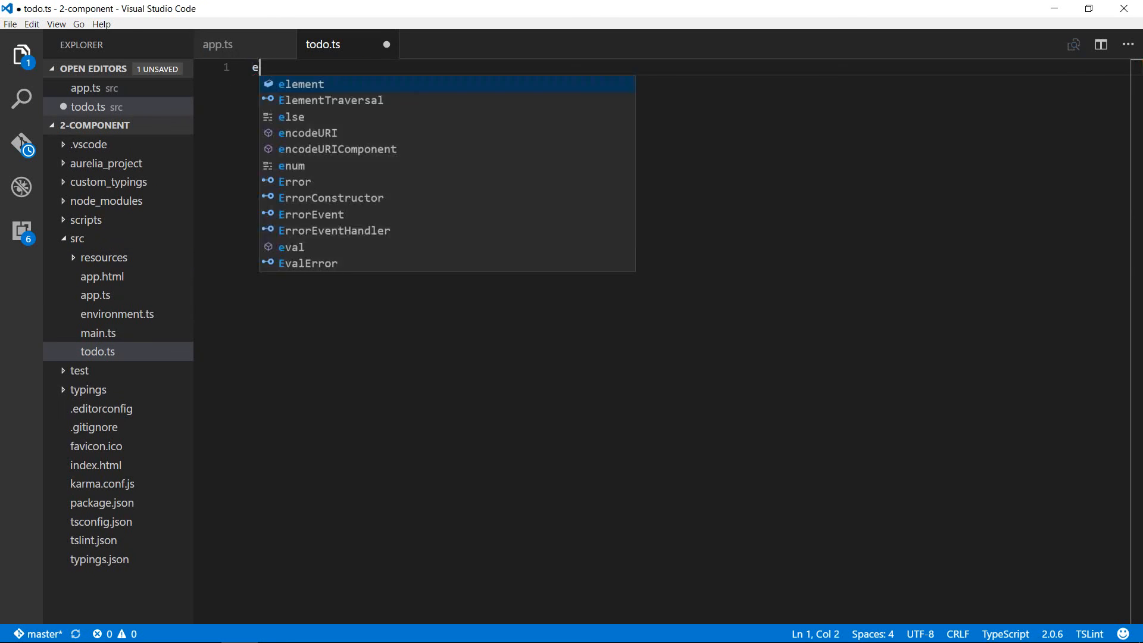
type("xport clas")
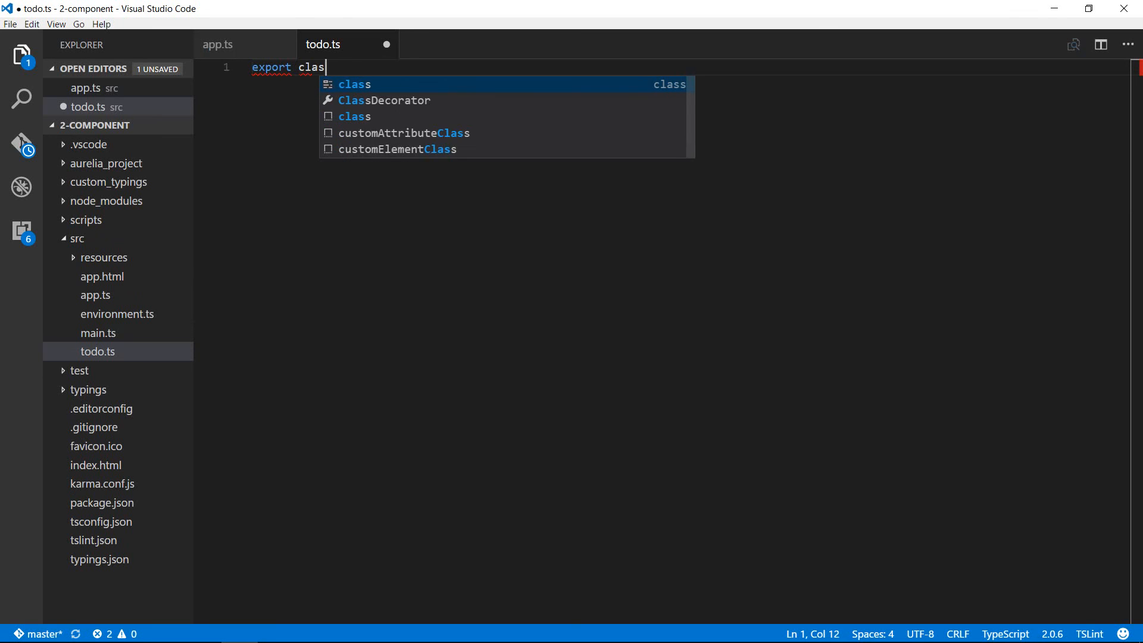
type("s Todo {")
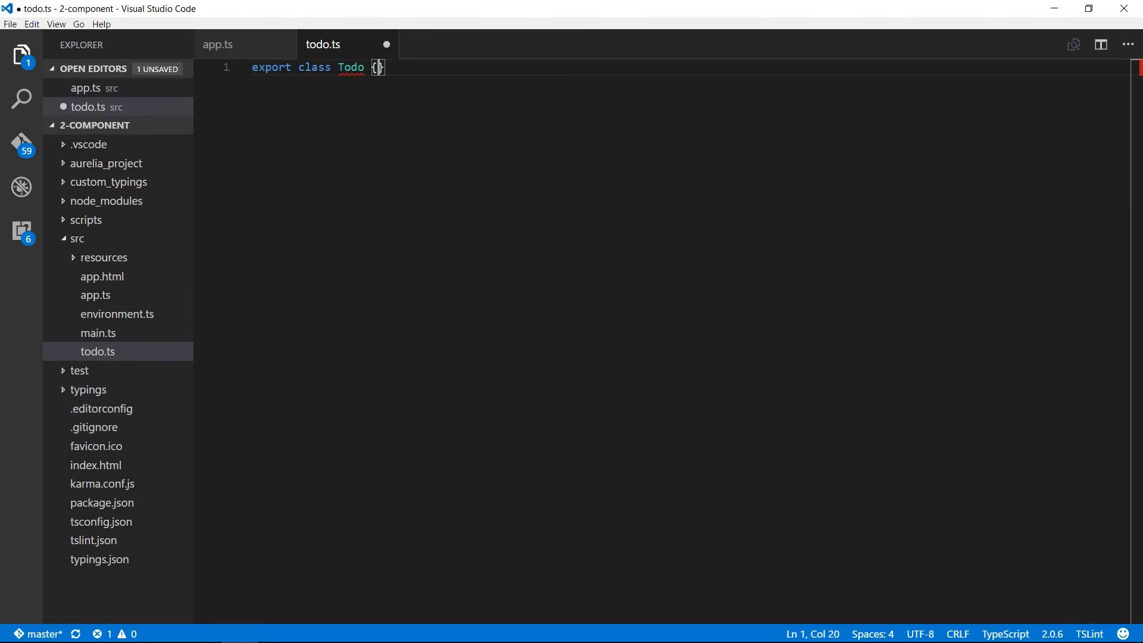
Write the exported Todo class with a constructor taking private done: boolean and description: string, and save
key("Return")
type("constructor")
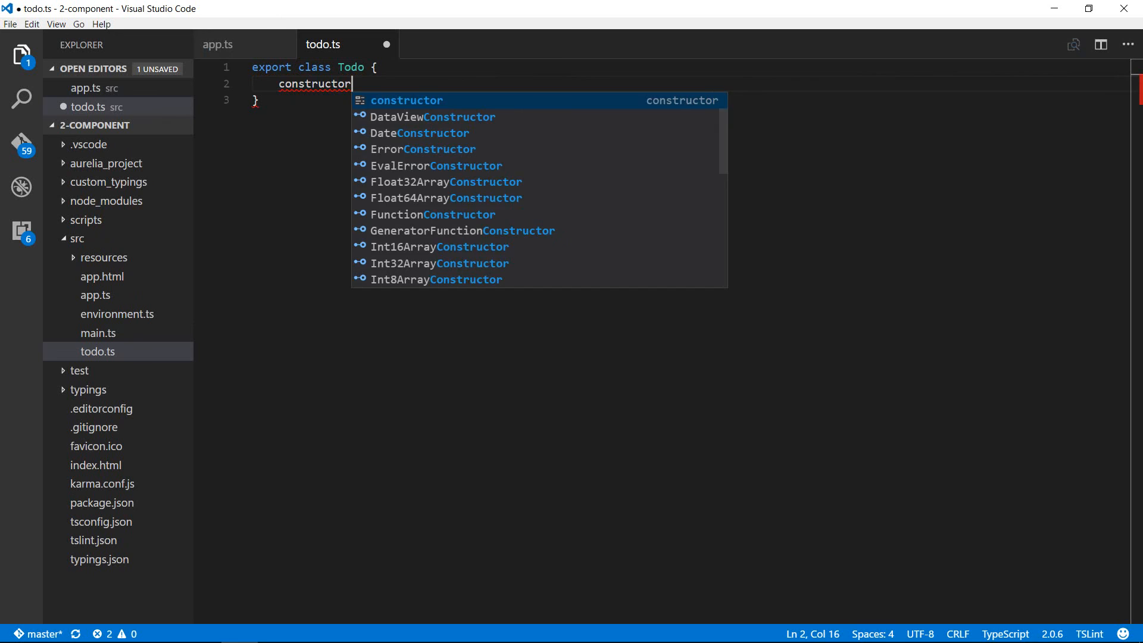
type("(private")
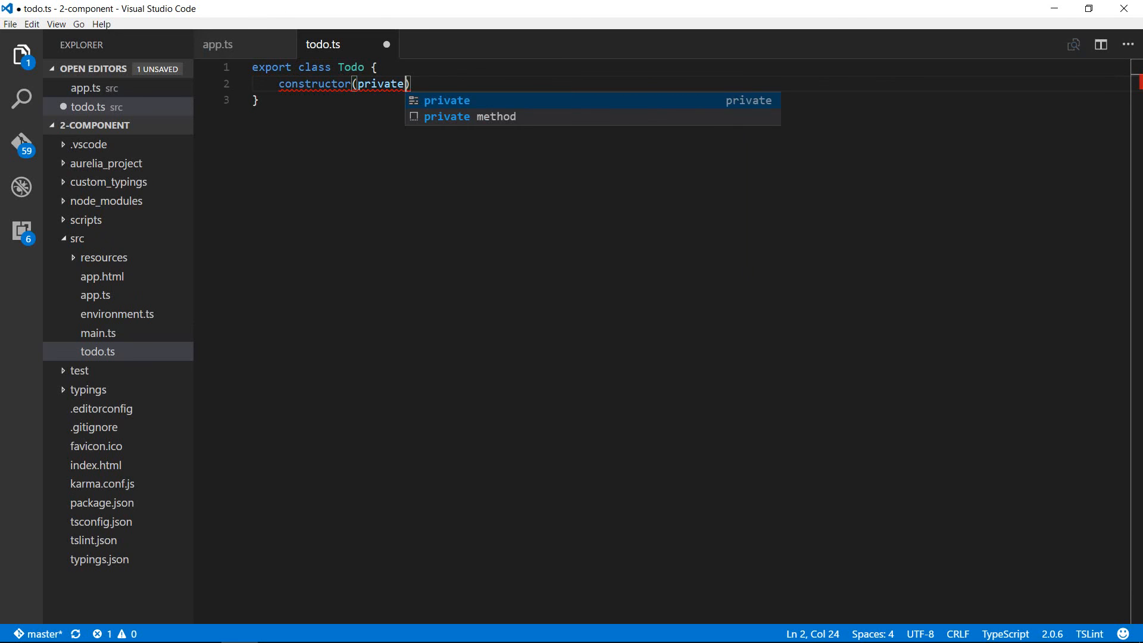
type(" done: bool")
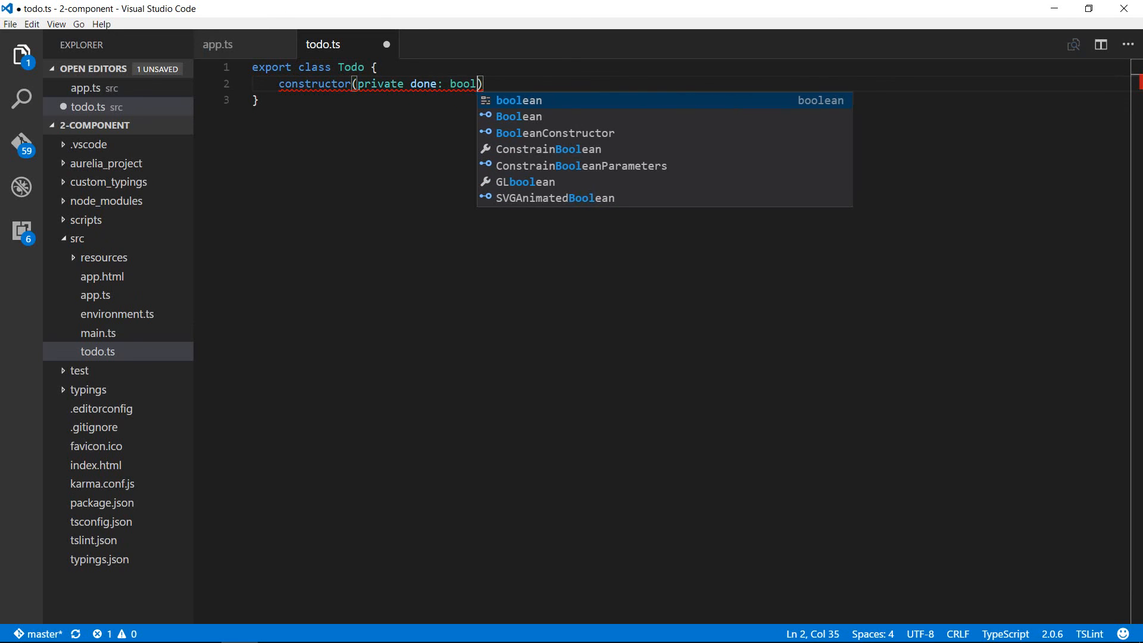
type("ean, ")
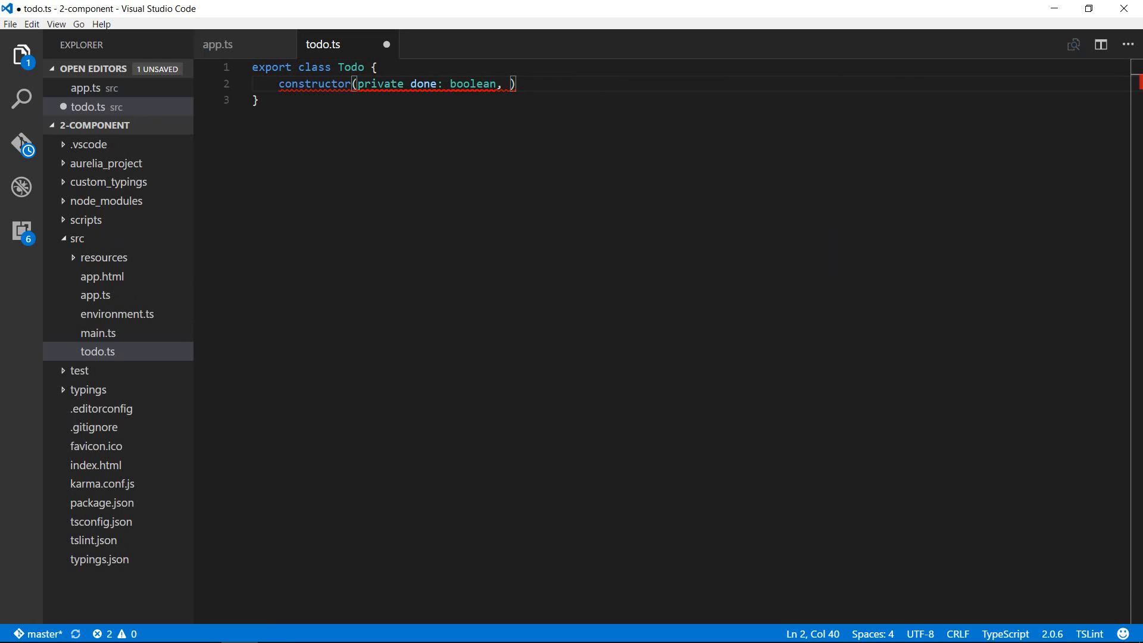
type("private desc")
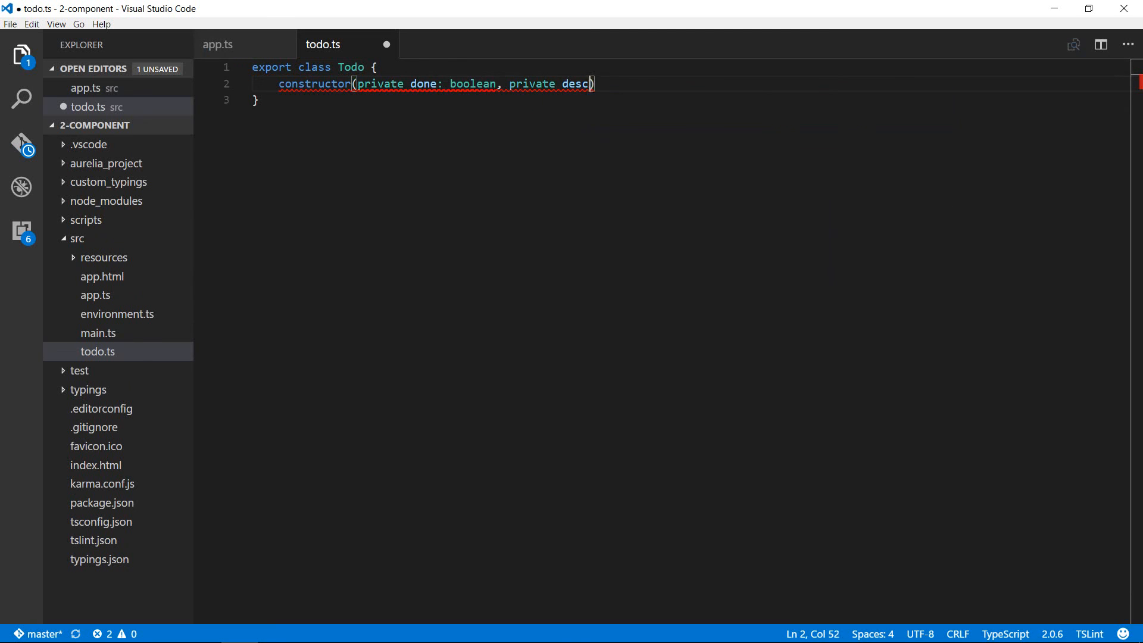
type("ription:")
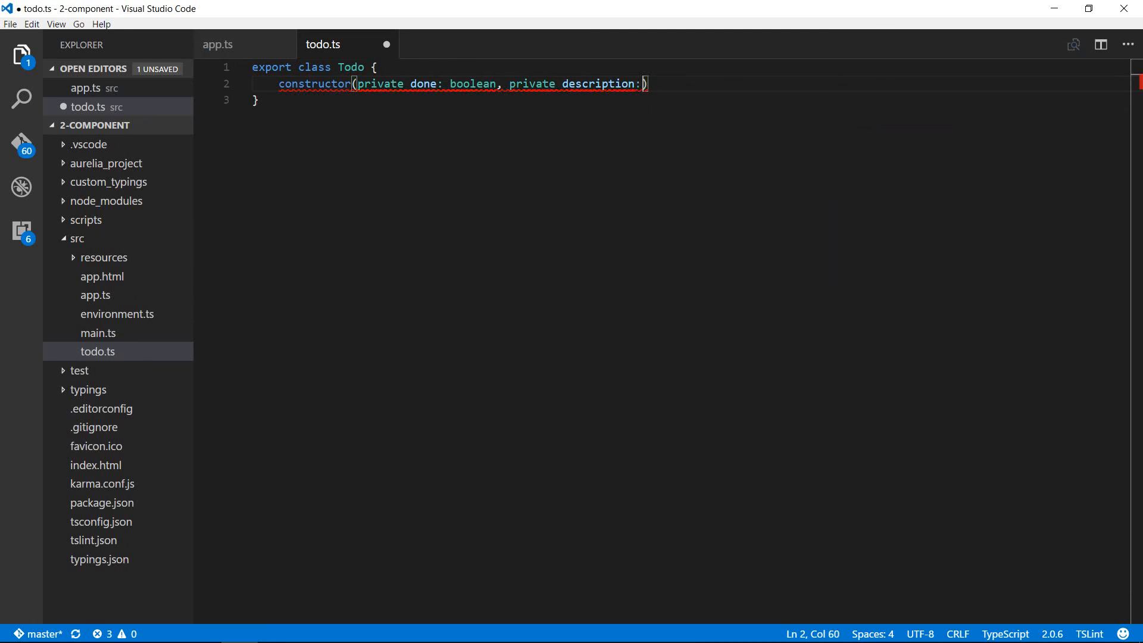
type(" string")
key("End")
type("{}")
key("ctrl+s")
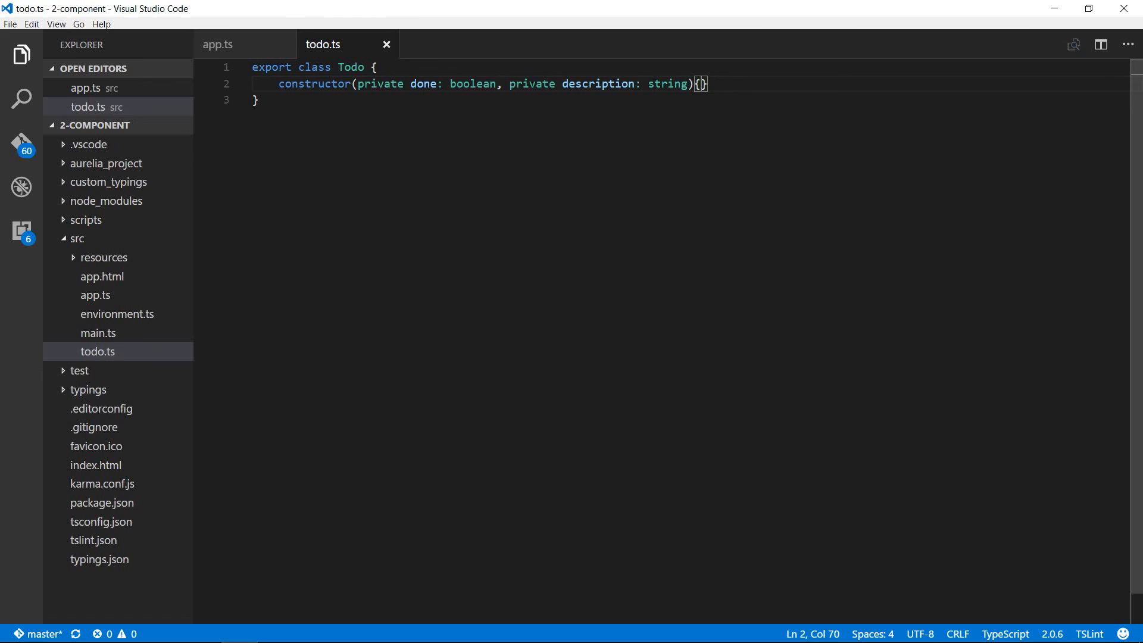
key("Down")
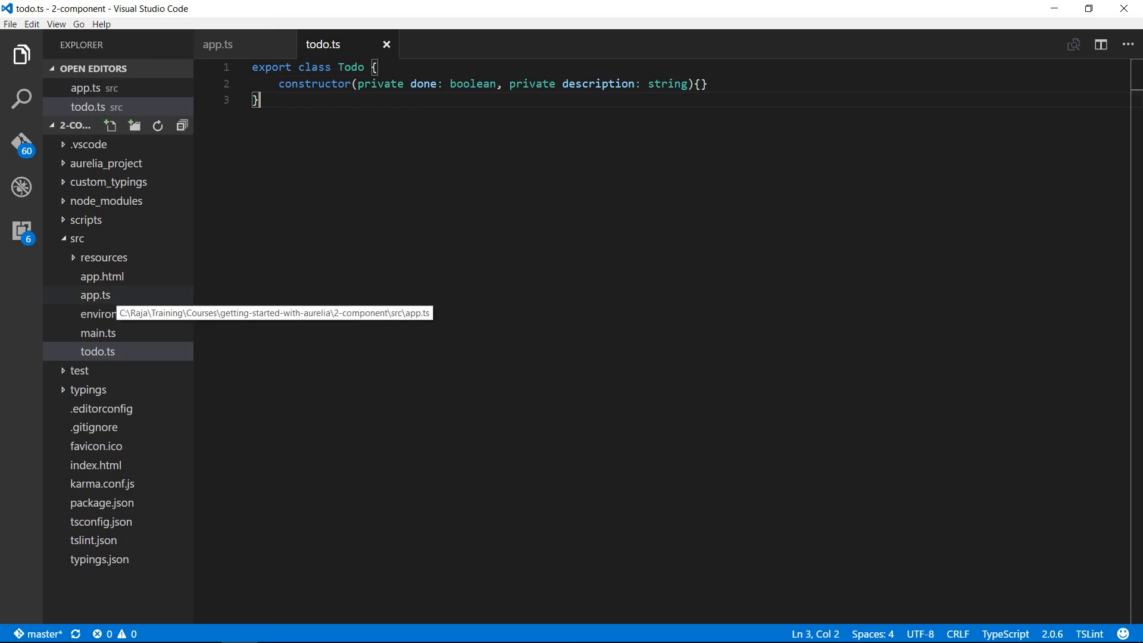
Add 'import {Todo} from "./todo";' as the first line of app.ts
left_click(94, 295)
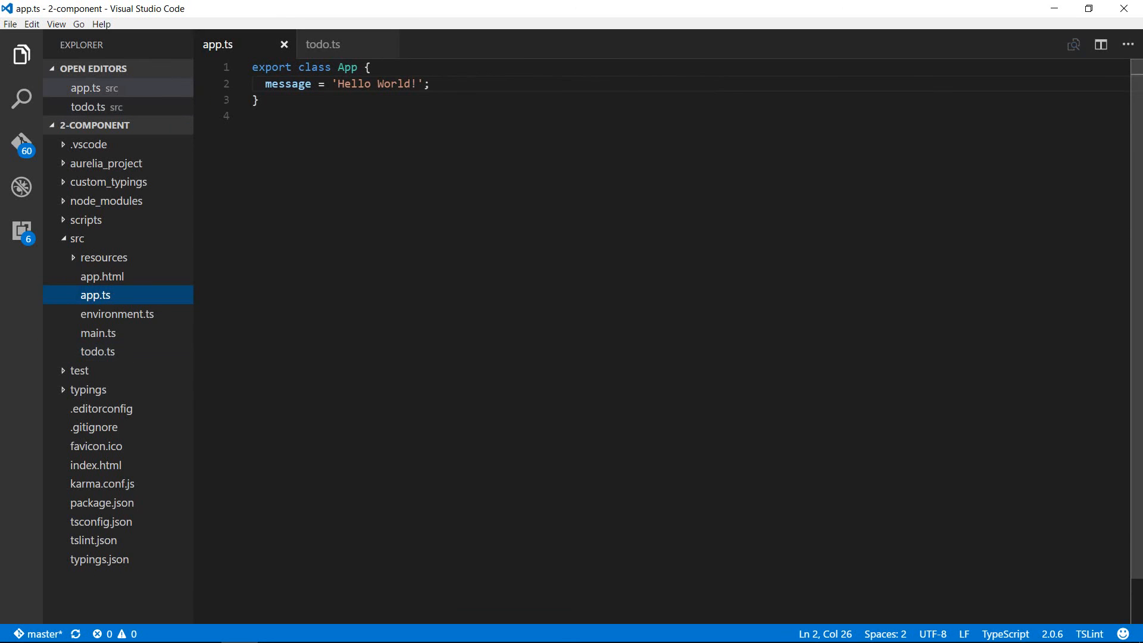
left_click(253, 67)
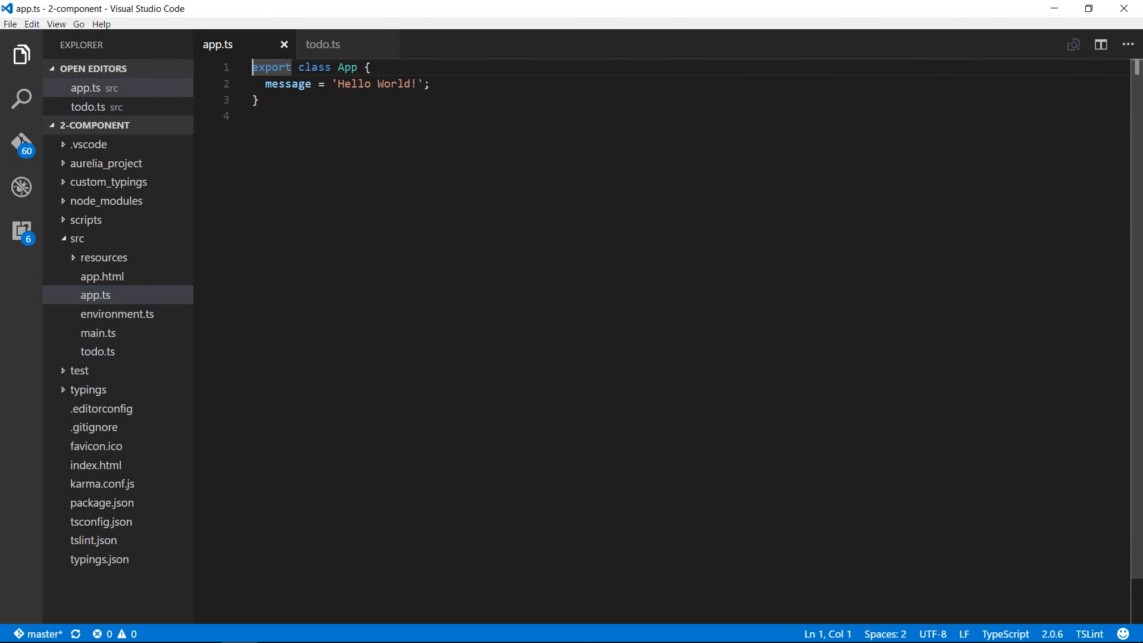
key("Return")
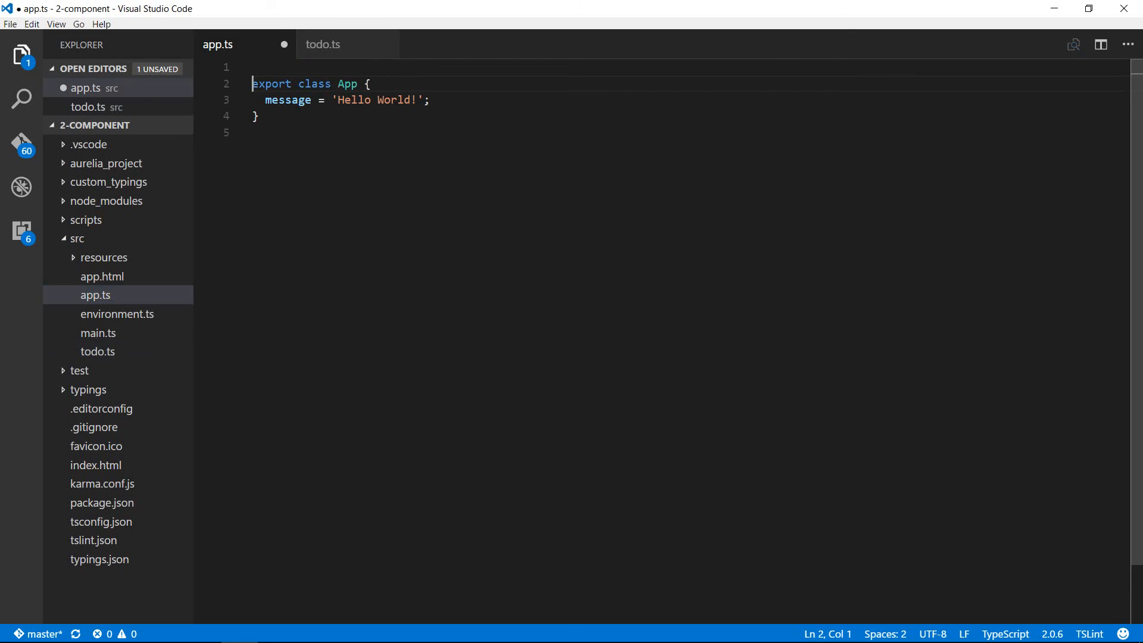
type("simport")
key("BackSpace")
key("BackSpace")
key("BackSpace")
key("BackSpace")
key("BackSpace")
key("BackSpace")
type("import ")
type("{}")
key("Left")
type("Todo")
key("Right")
type("f")
key("BackSpace")
key("BackSpace")
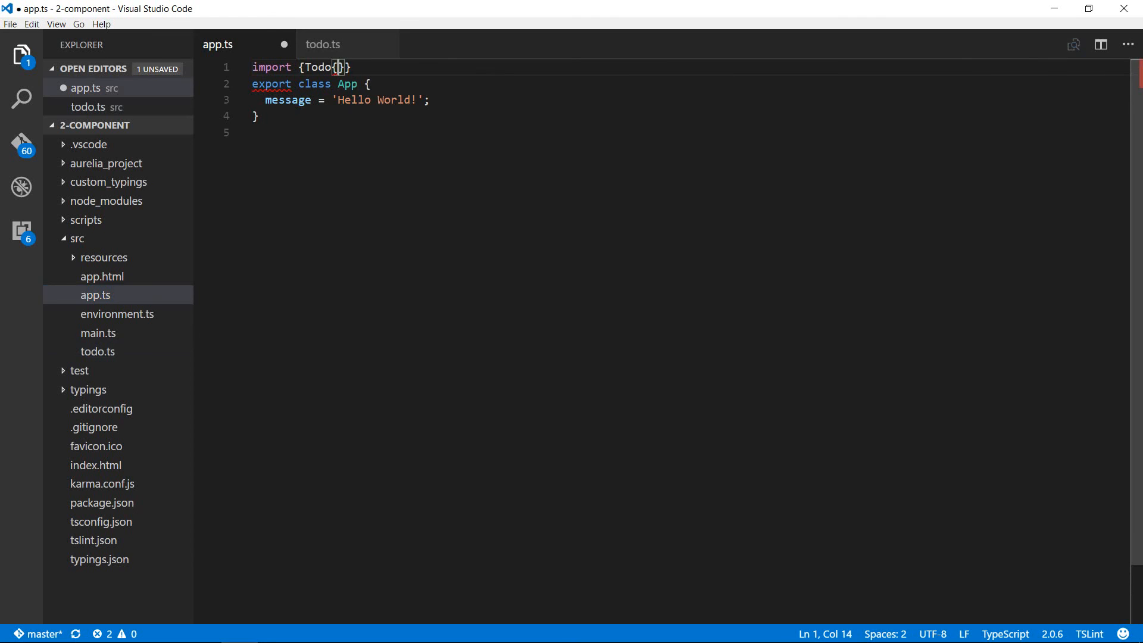
type("from ")
type("\"./")
type("todo")
key("End")
type(";")
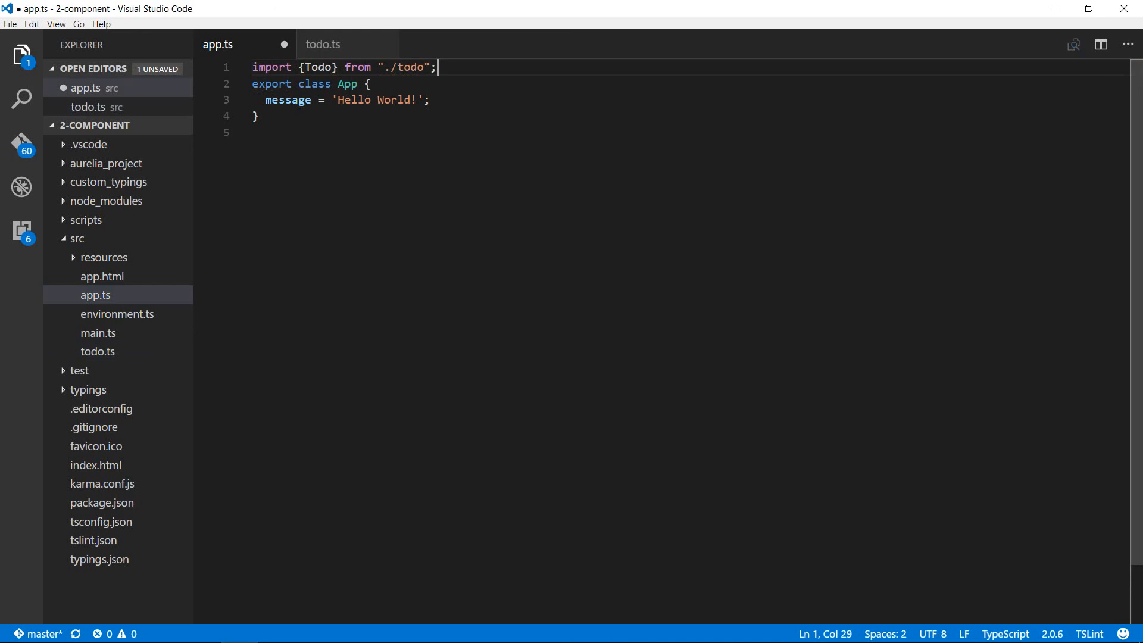
key("Return")
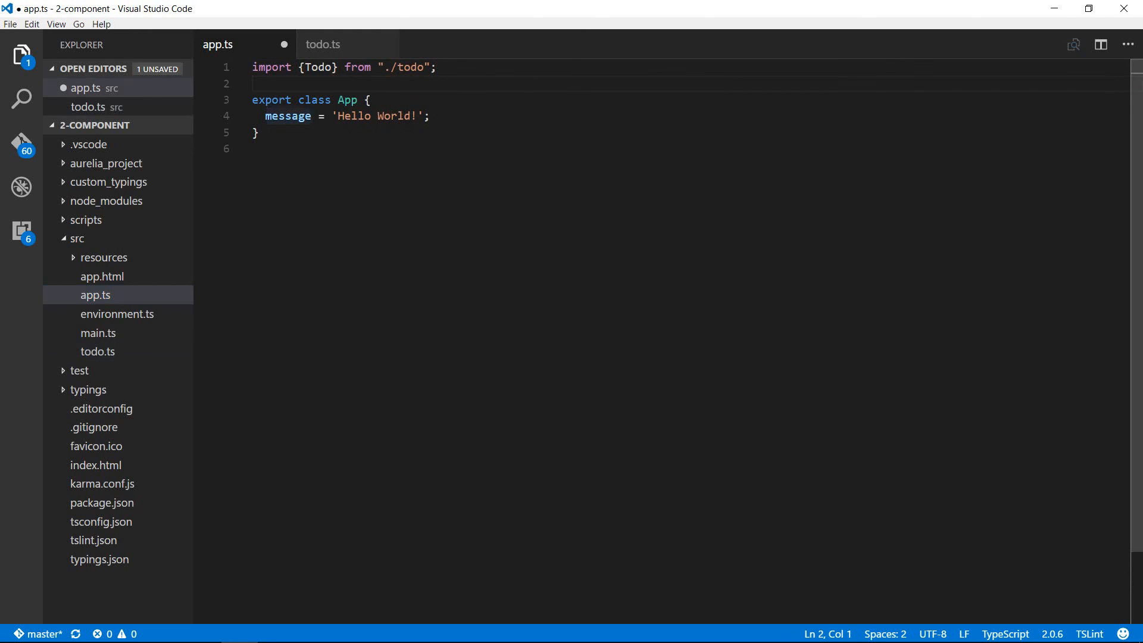
Rename the message property to heading and change its value to 'Todos'
left_click(267, 116)
key("ctrl+shift+Right")
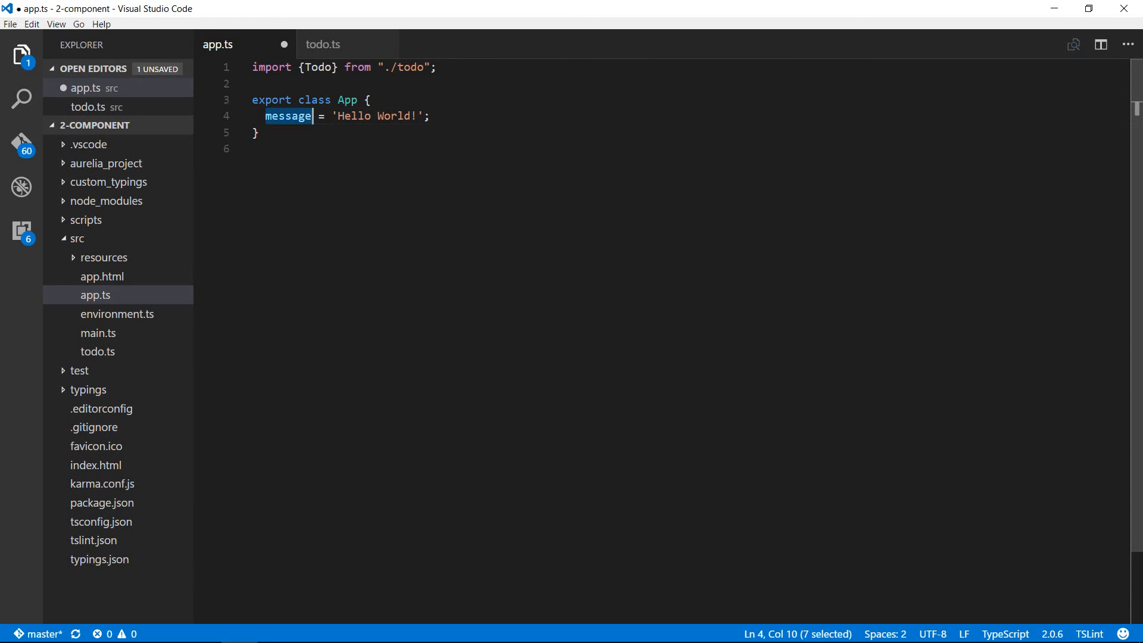
type("heading")
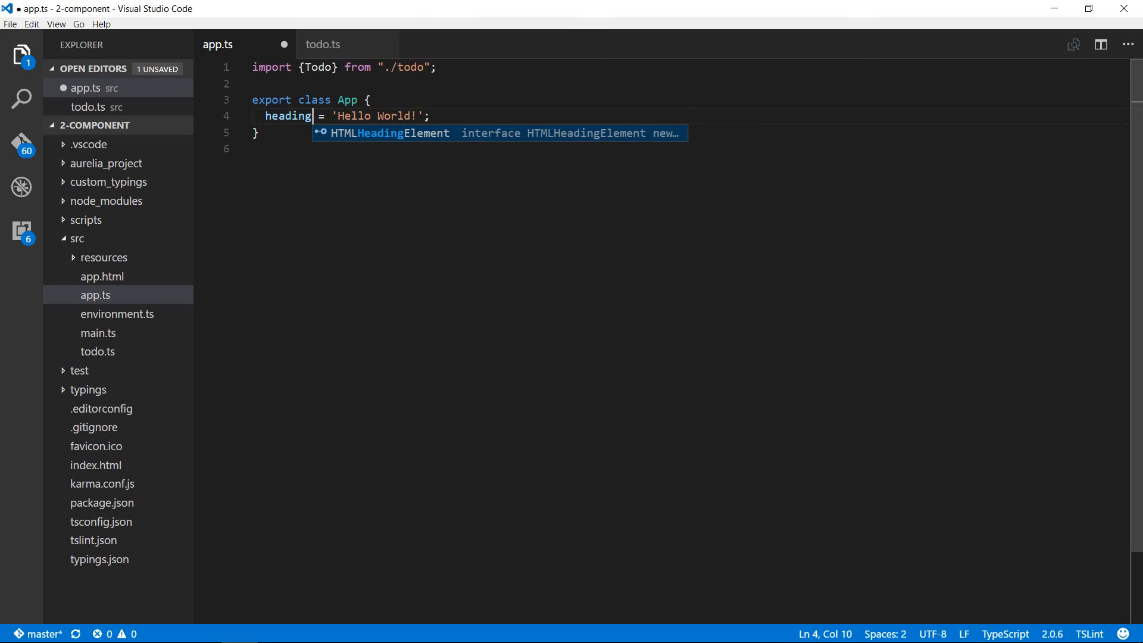
key("Right")
key("Right")
key("ctrl+shift+Right")
key("ctrl+shift+Right")
key("ctrl+shift+Right")
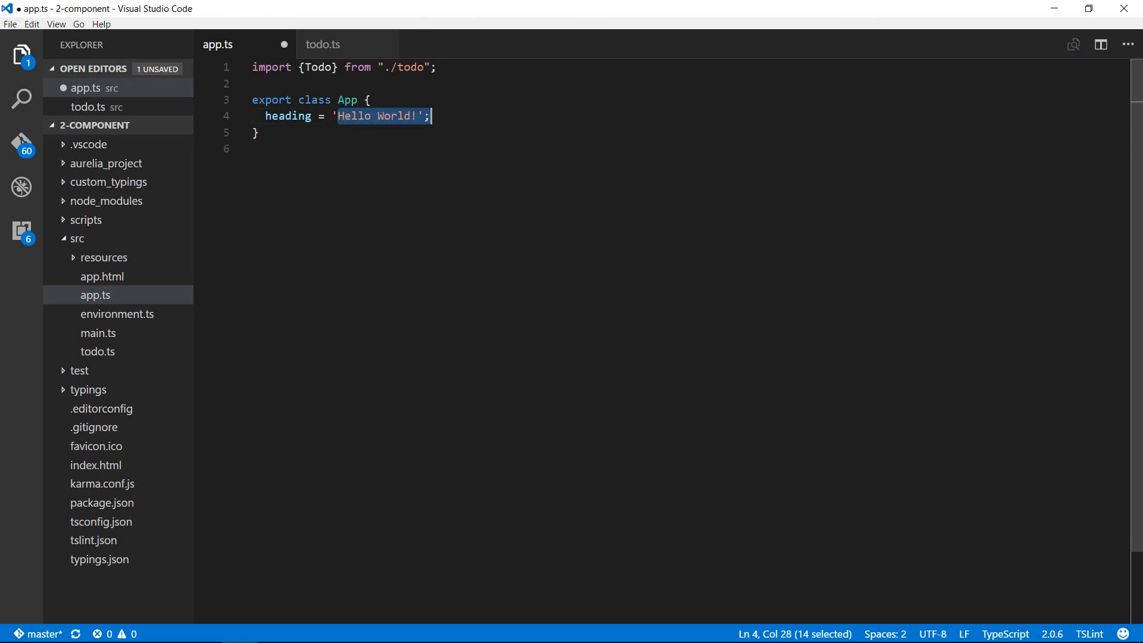
key("shift+Left")
key("shift+Left")
type("Todos")
key("Escape")
key("End")
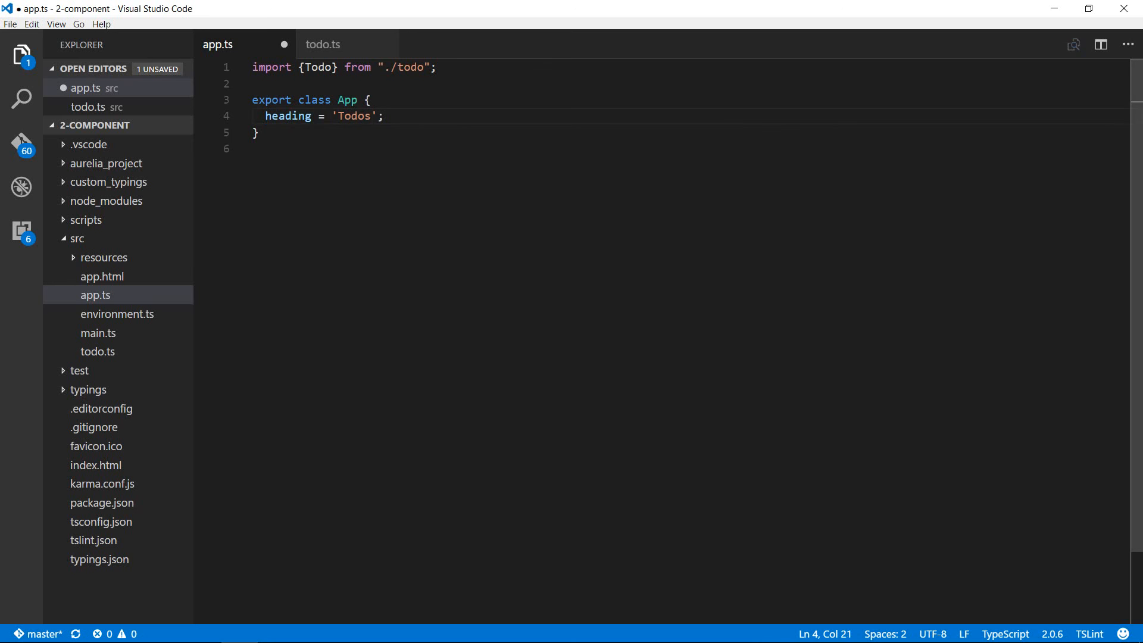
Add a todos: Todo[] array holding new Todo(false, "Task 1") and new Todo(false, "Task 2"), and save app.ts
key("Return")
type("todos: ")
type("Todo[]")
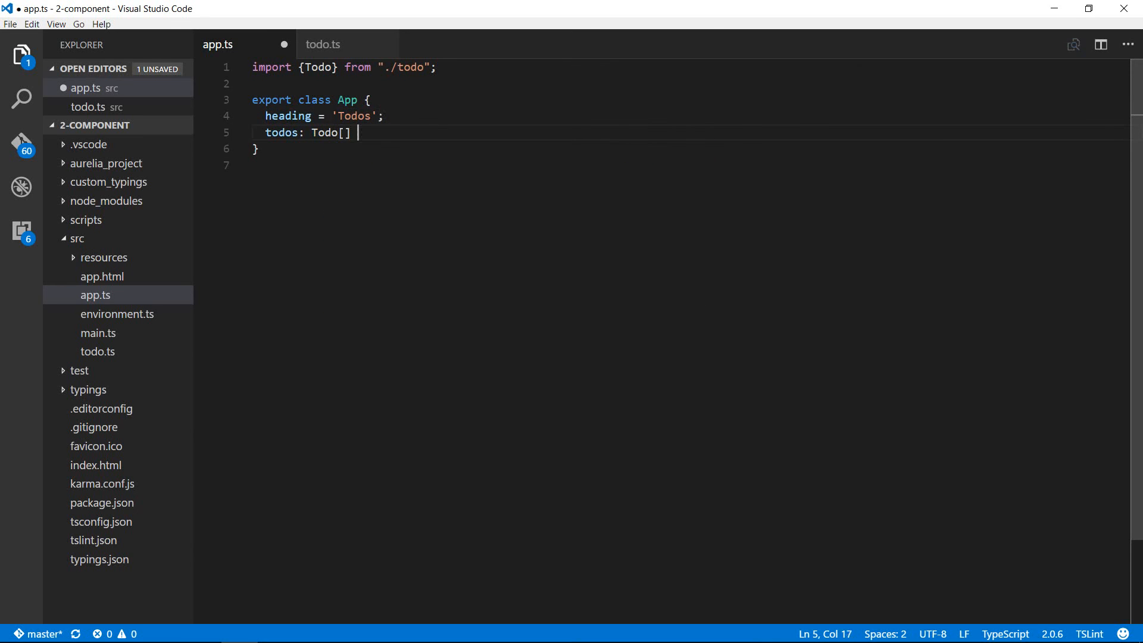
type(" = [")
key("Return")
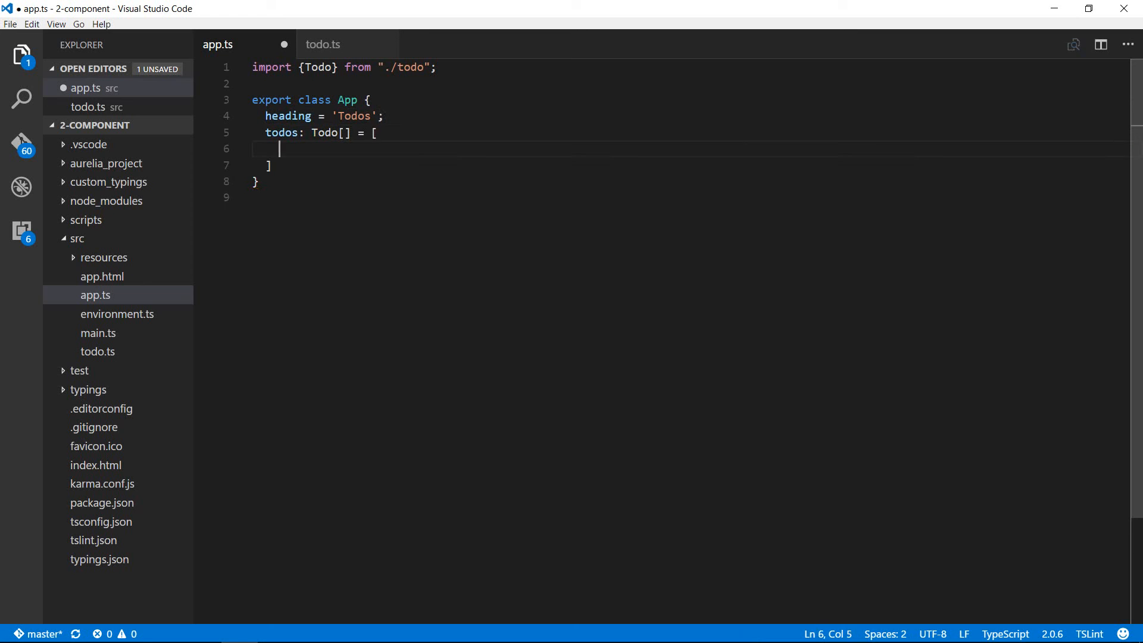
type("new Todo(false,")
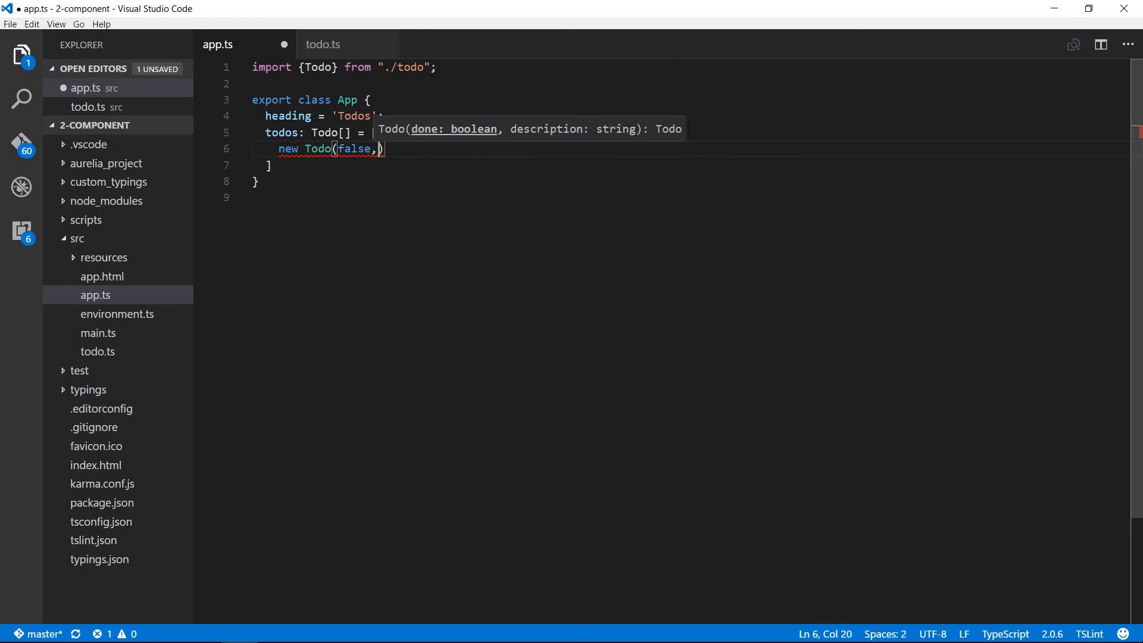
type(" \"Task 2")
key("BackSpace")
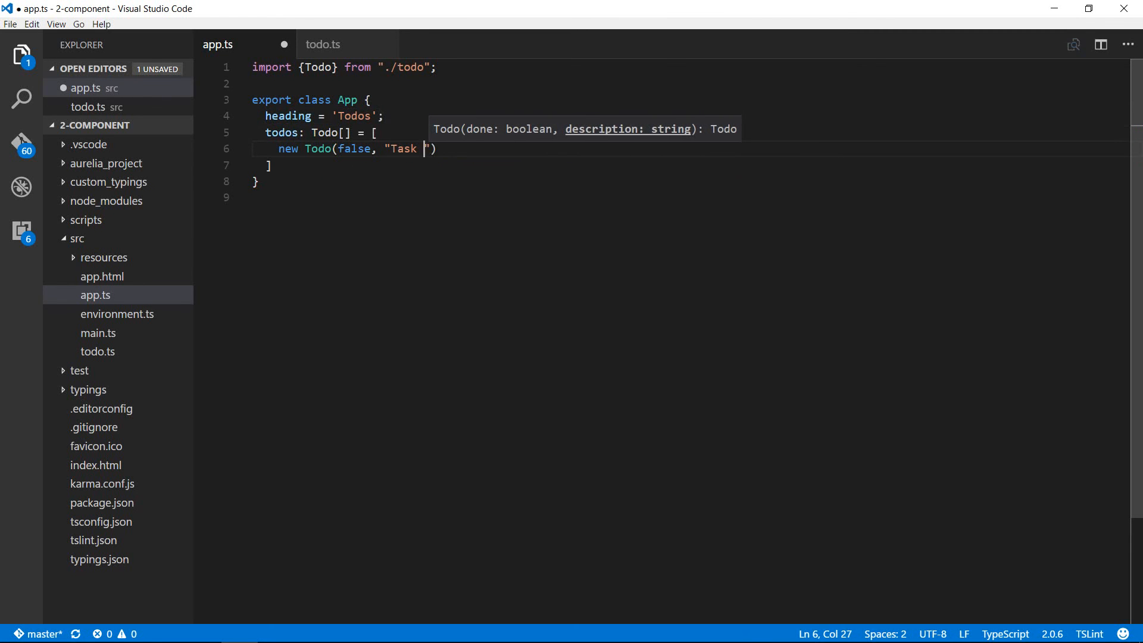
type("1\"")
key("End")
type(",")
key("Return")
type("ne")
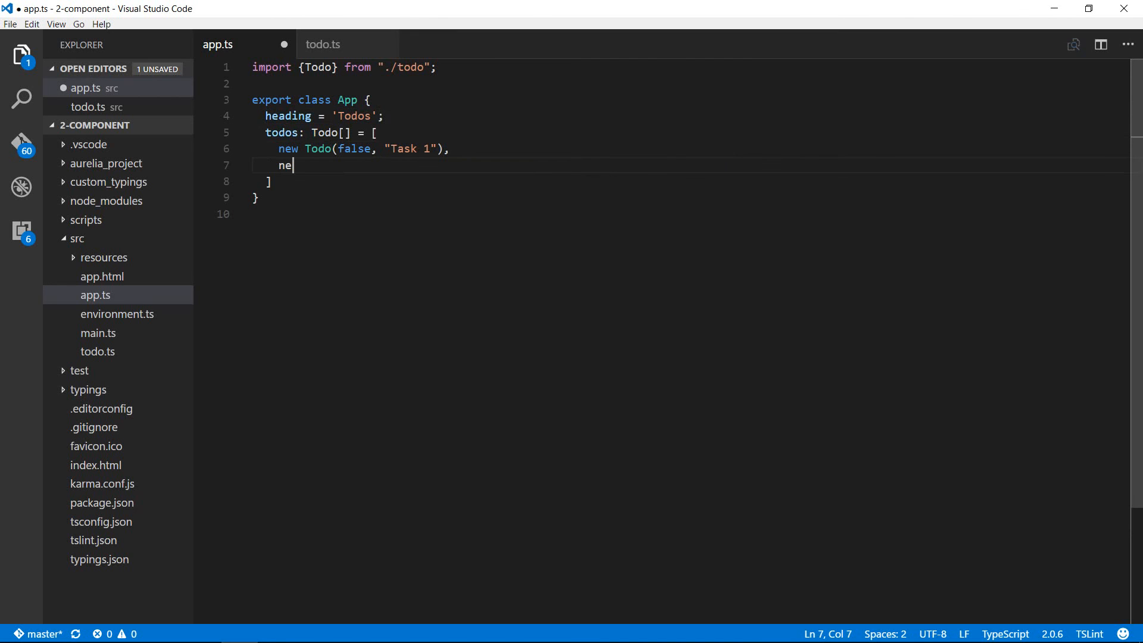
type("w Todo")
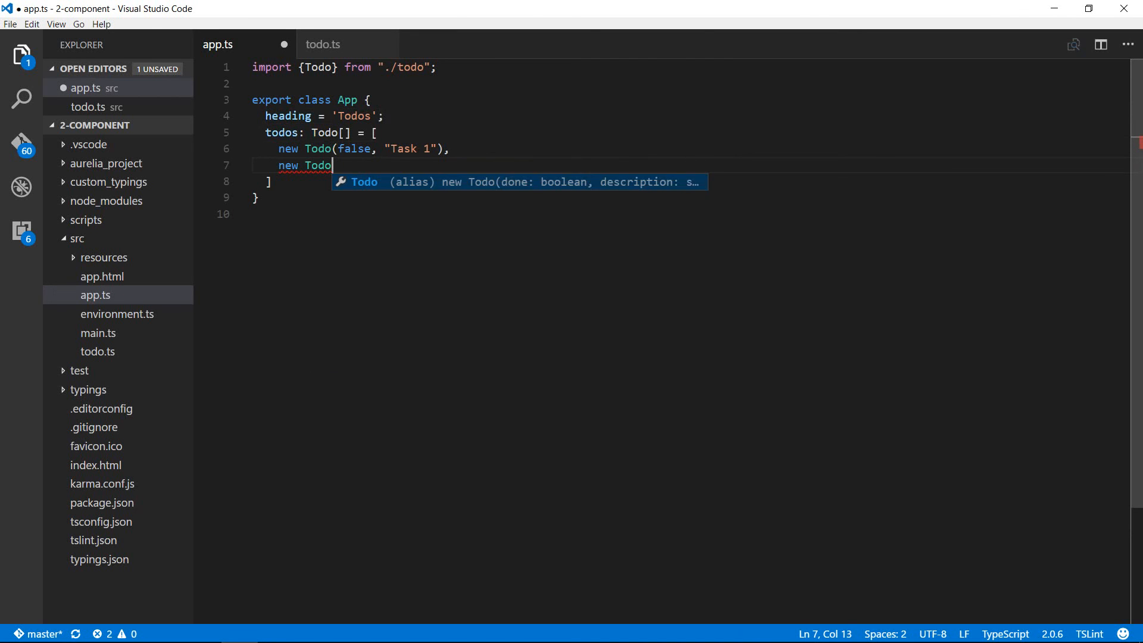
type("(false, \"Task 2")
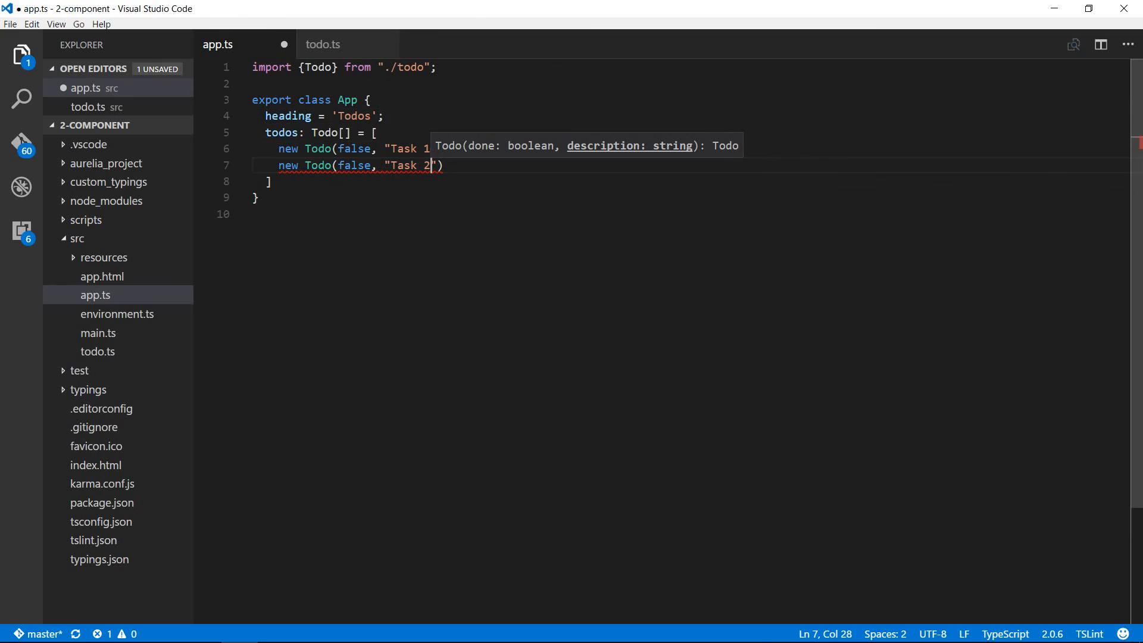
key("ctrl+s")
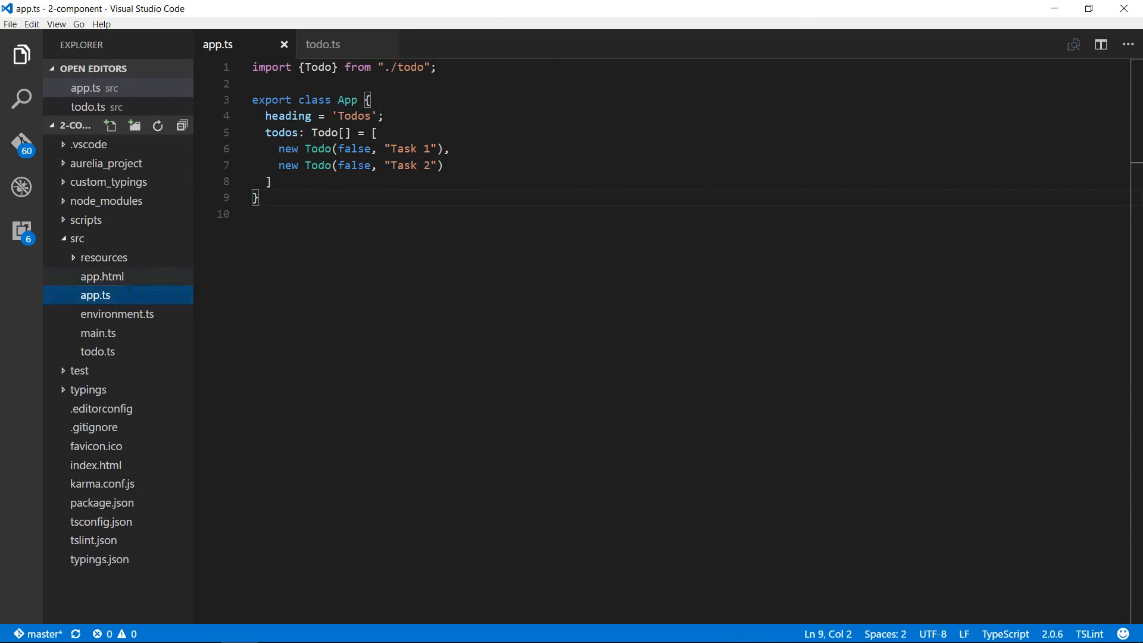
Bind the h1 in app.html to heading instead of message and add a blank line below it
left_click(101, 276)
key("Escape")
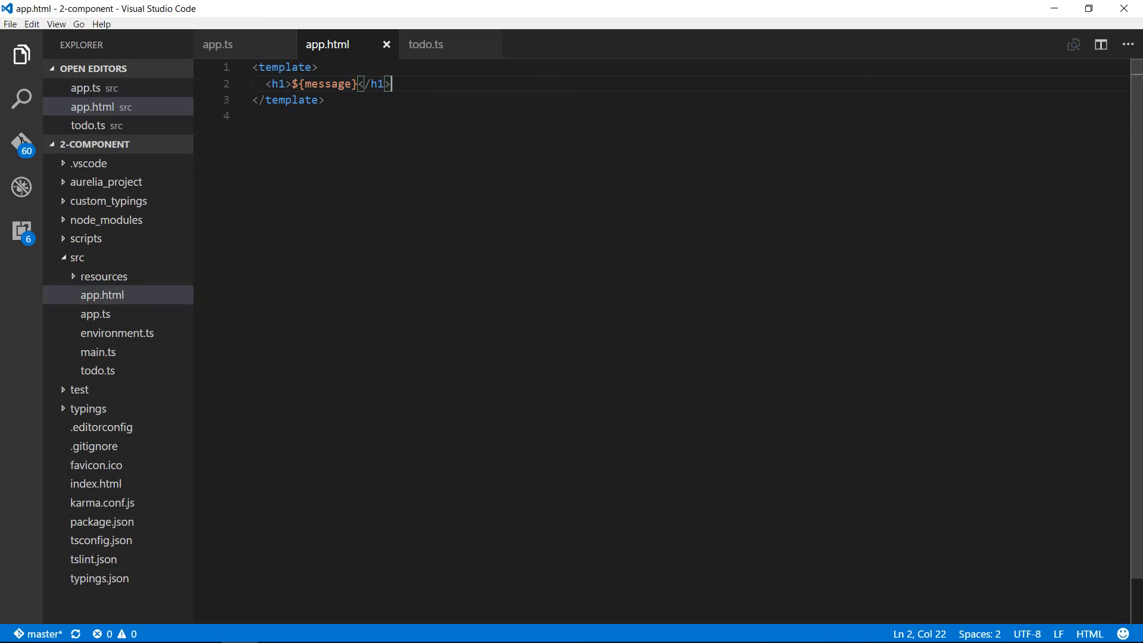
key("ctrl+Left")
key("ctrl+Left")
key("ctrl+Left")
key("shift+Right")
key("shift+Right")
key("shift+Right")
key("shift+Right")
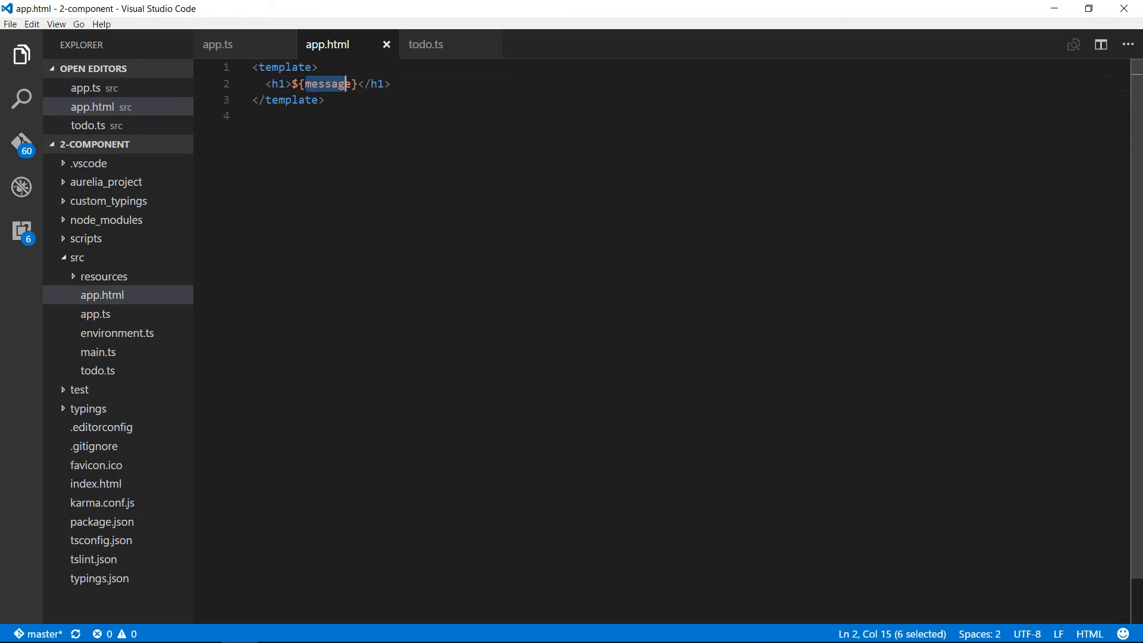
key("shift+Right")
type("heading")
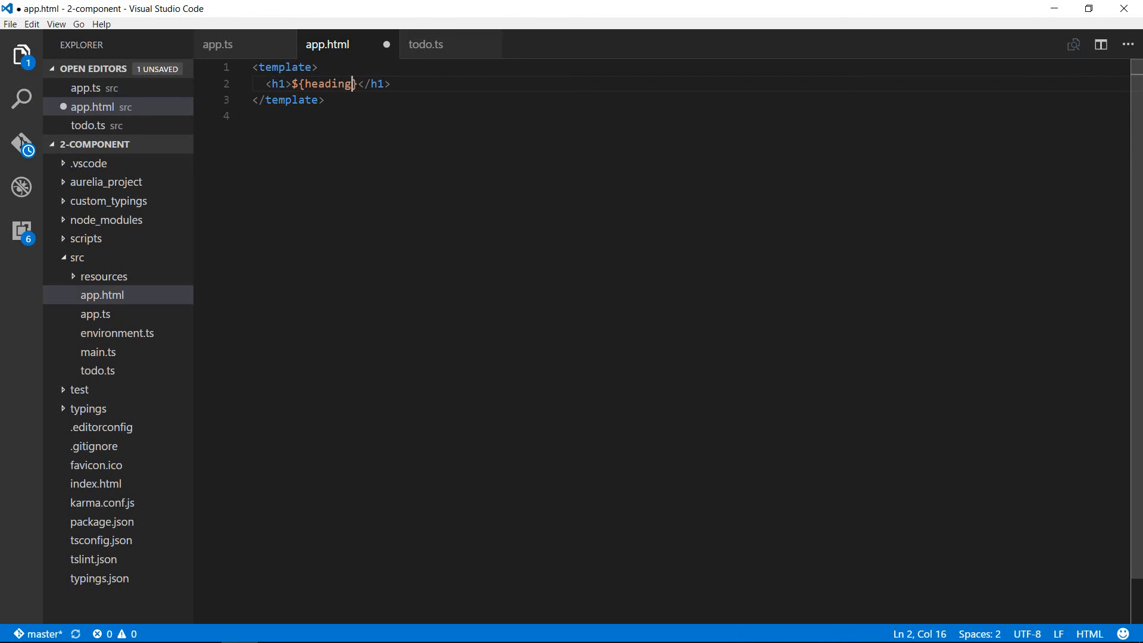
key("End")
key("Return")
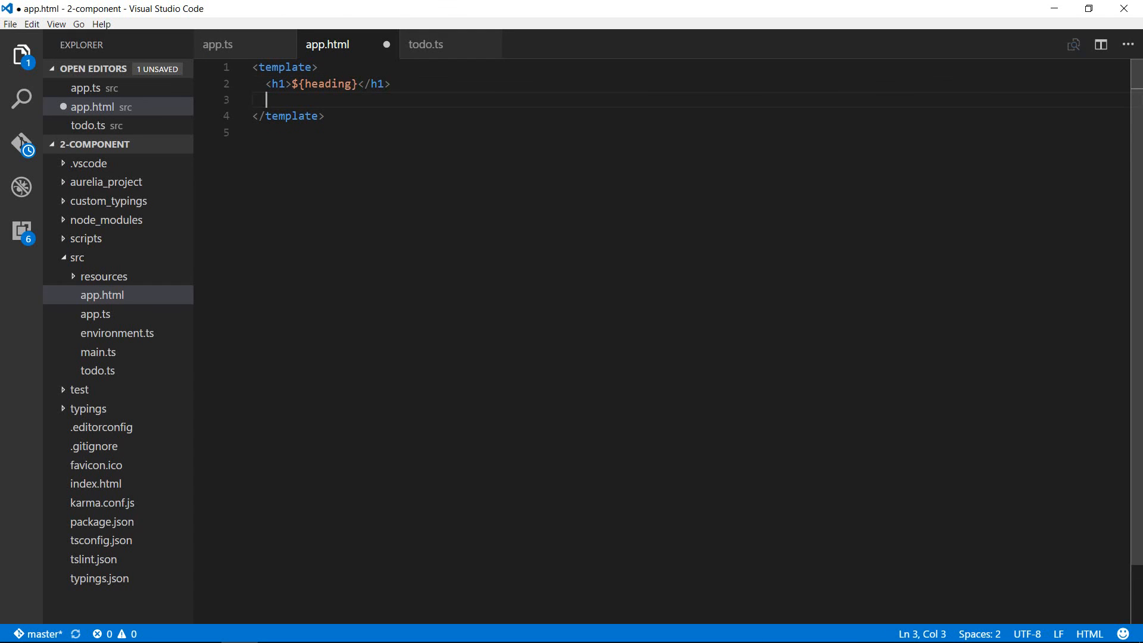
type("ul>l")
type("i")
Expand ul>li with Emmet and give the li repeat.for="t of todos", leaving a line open inside it
key("Tab")
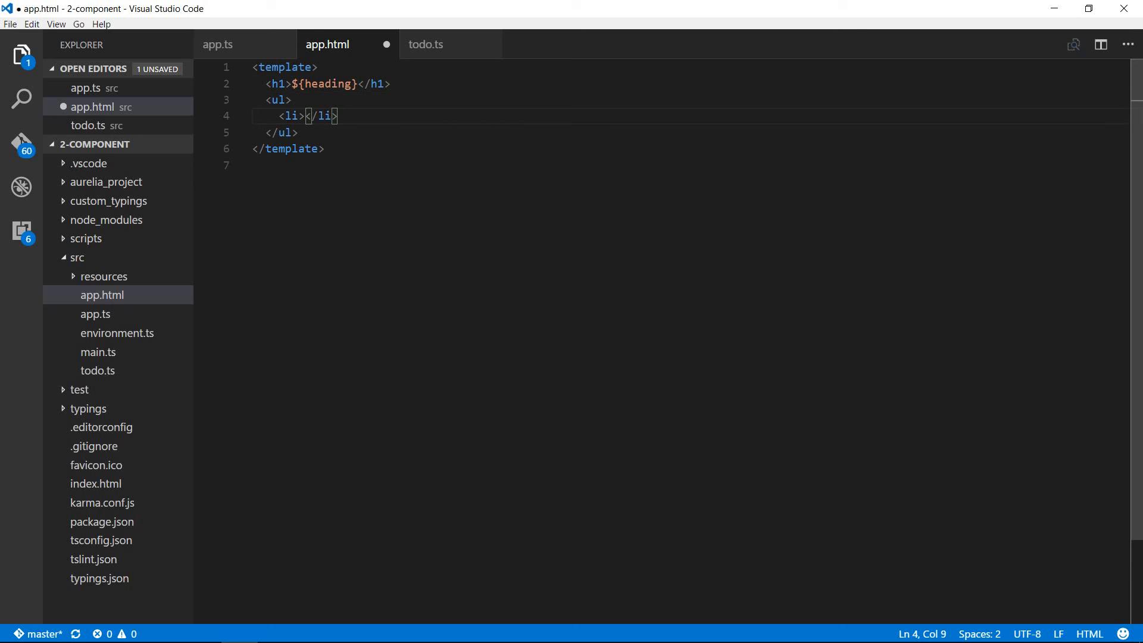
key("Left")
type("repea")
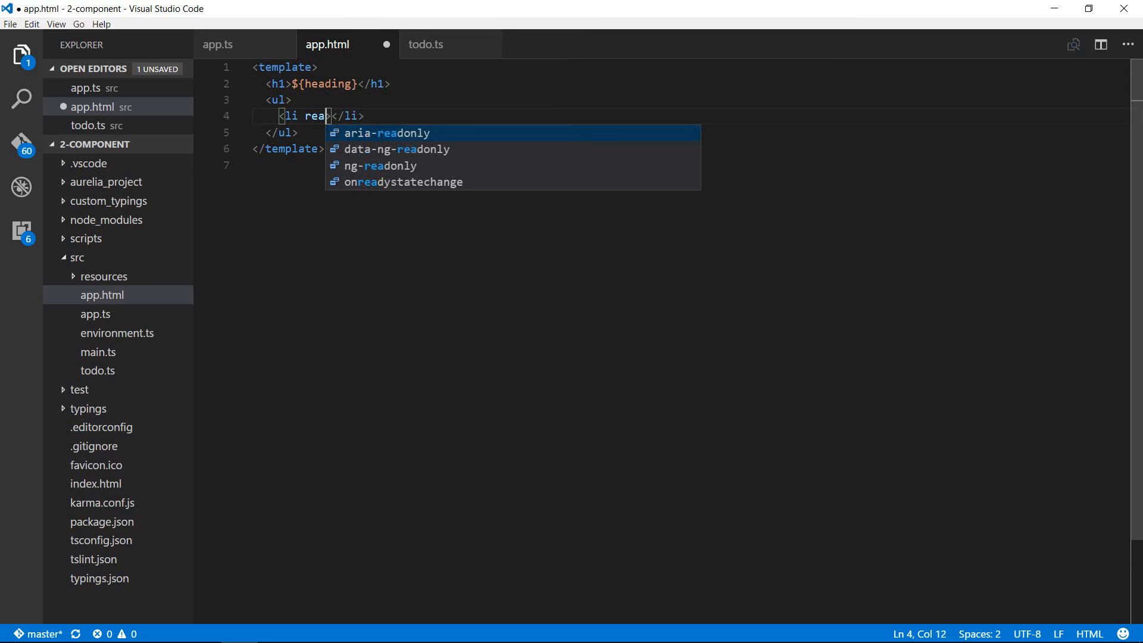
key("Tab")
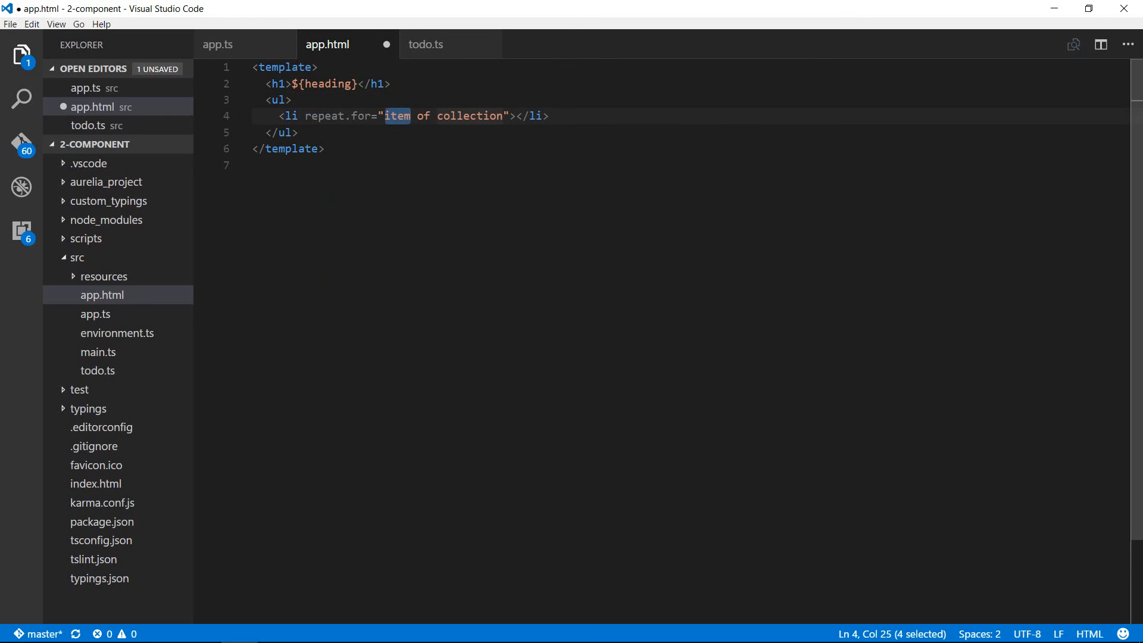
type("t")
key("Escape")
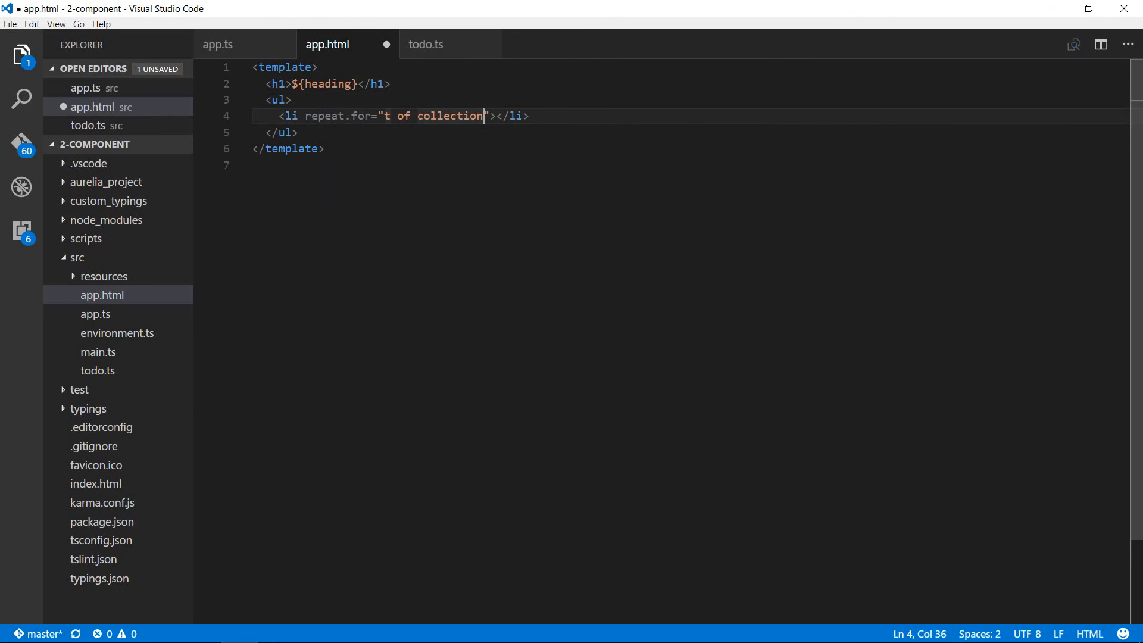
key("Tab")
type("todod")
key("Right")
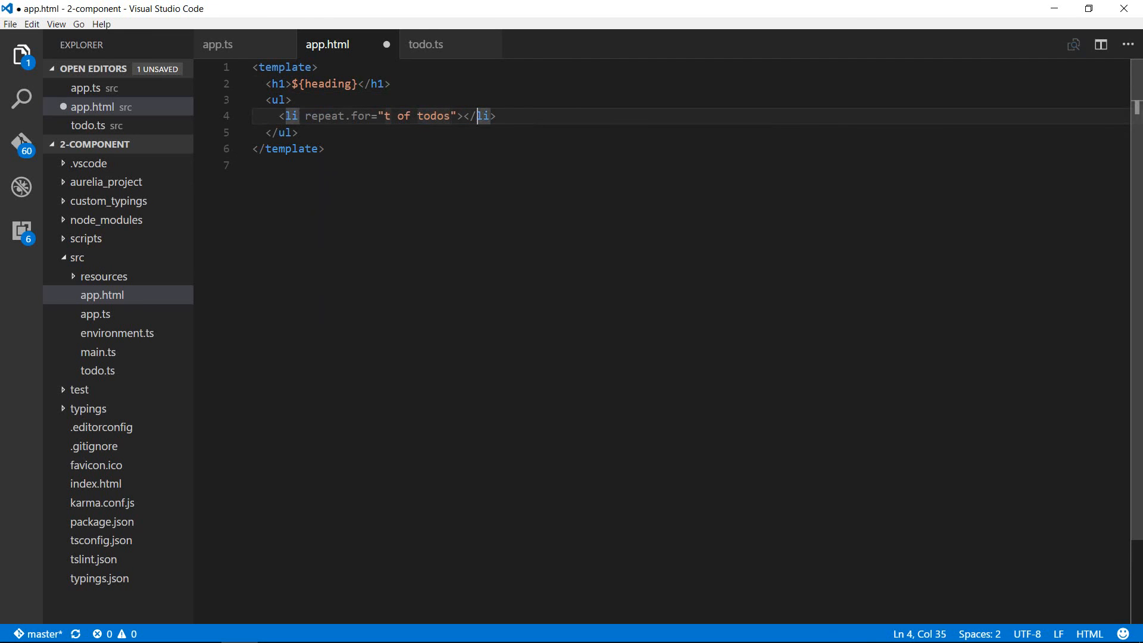
key("Right")
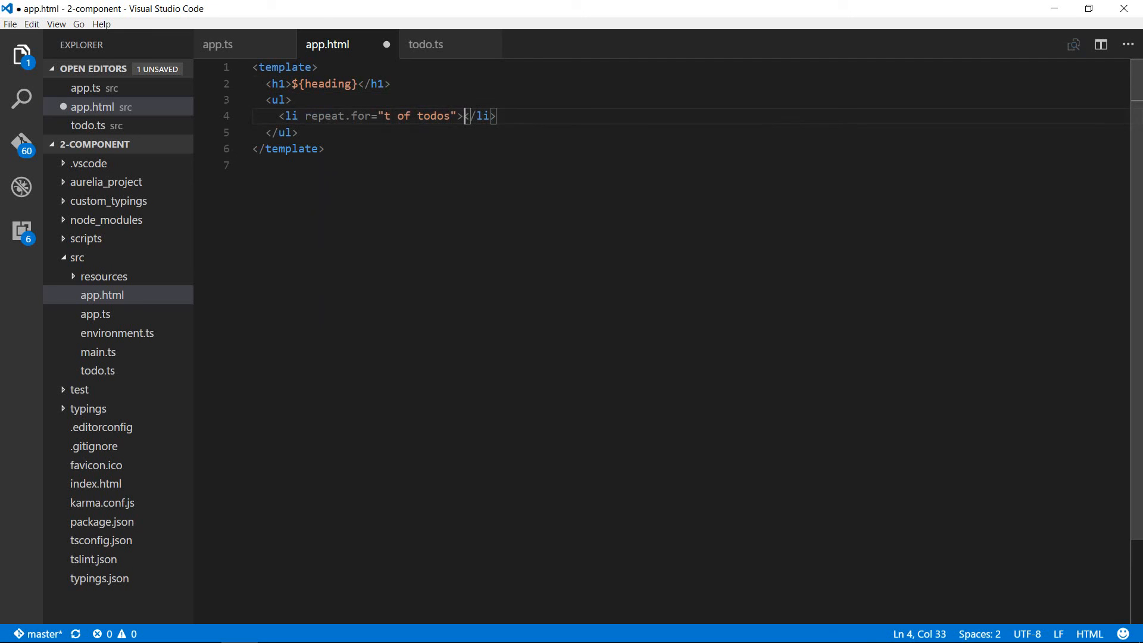
key("Return")
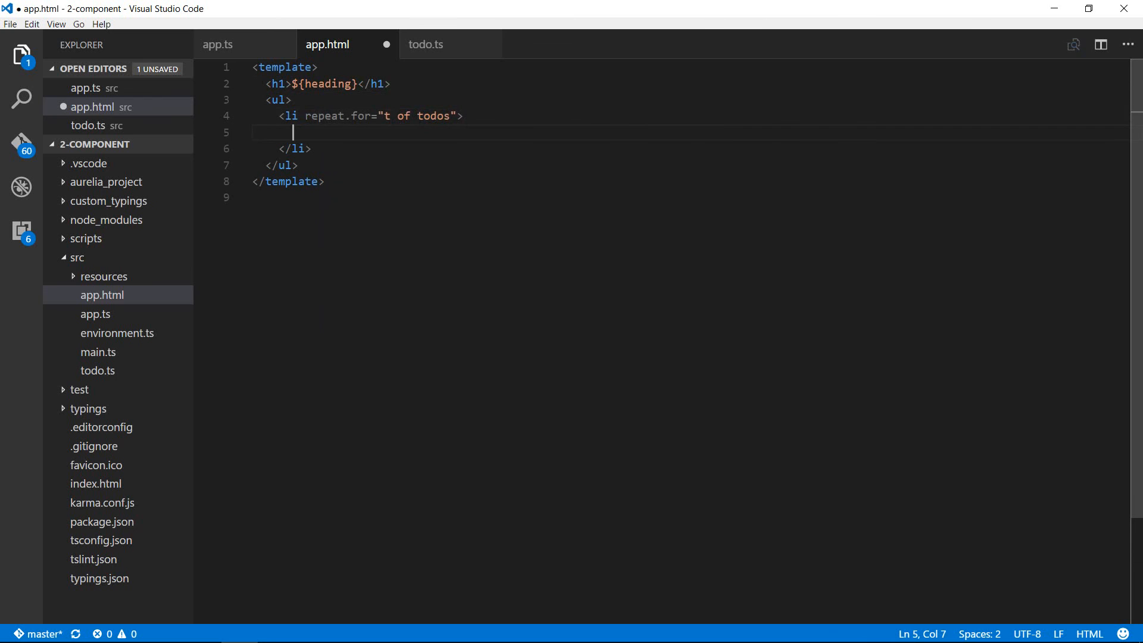
type("input")
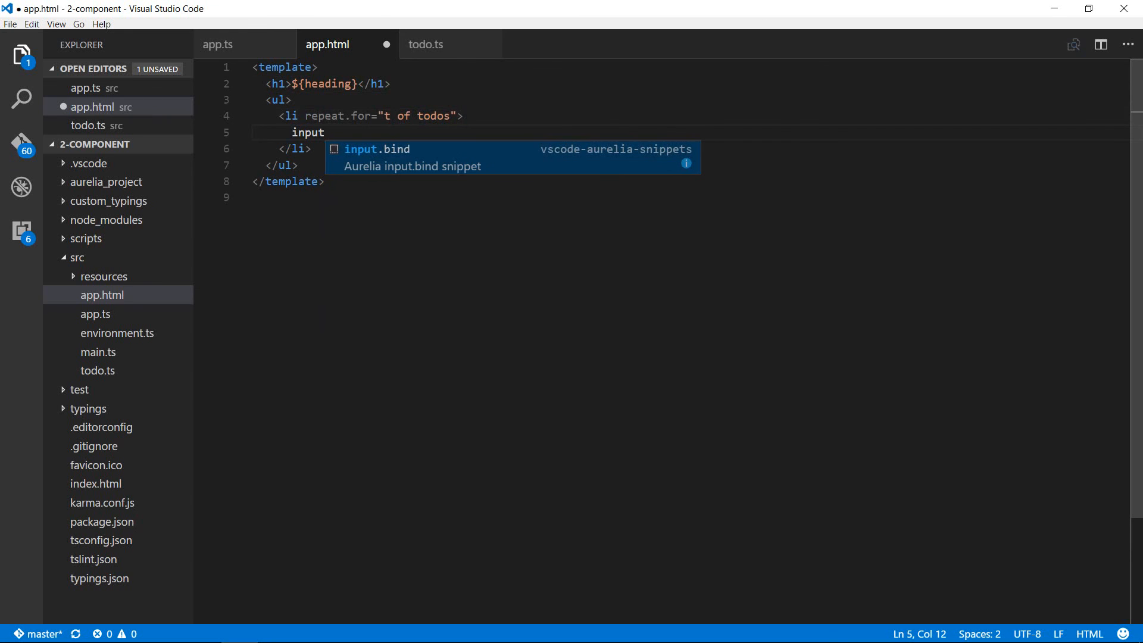
type("[type=")
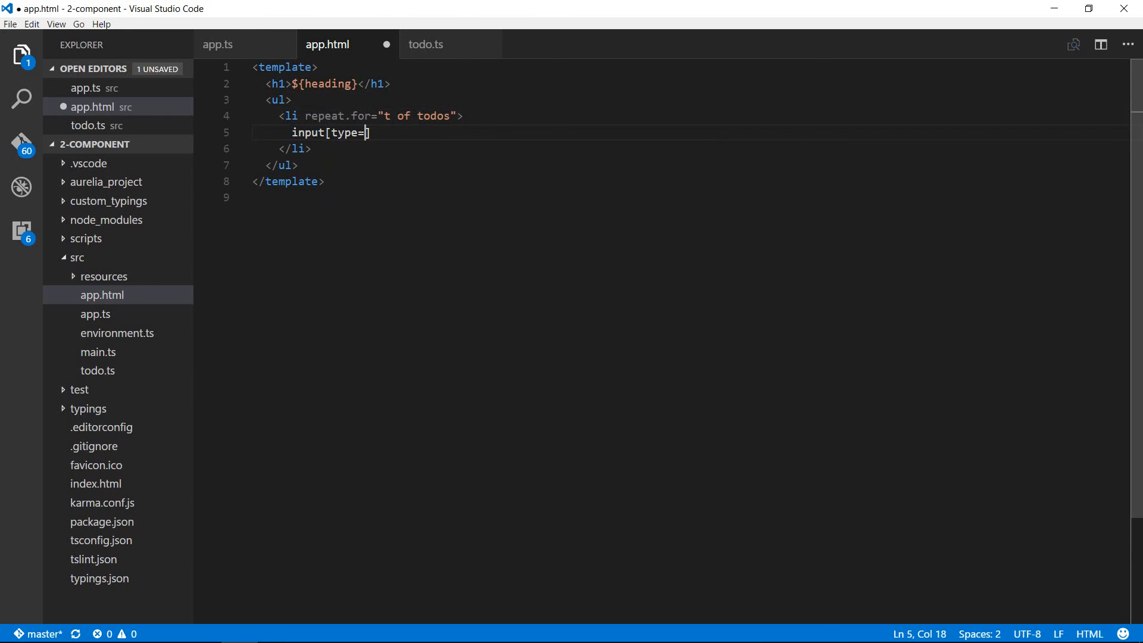
type("checkbox")
Insert an input[type=checkbox] in the list item with checked.bind="t.done"
key("Tab")
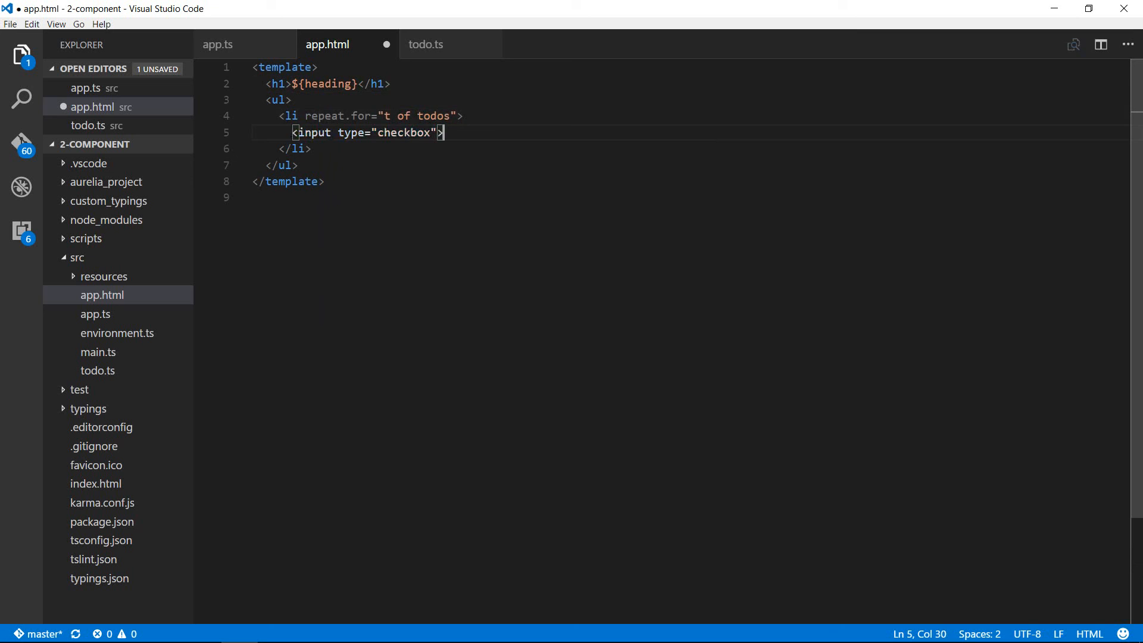
key("Left")
type("check")
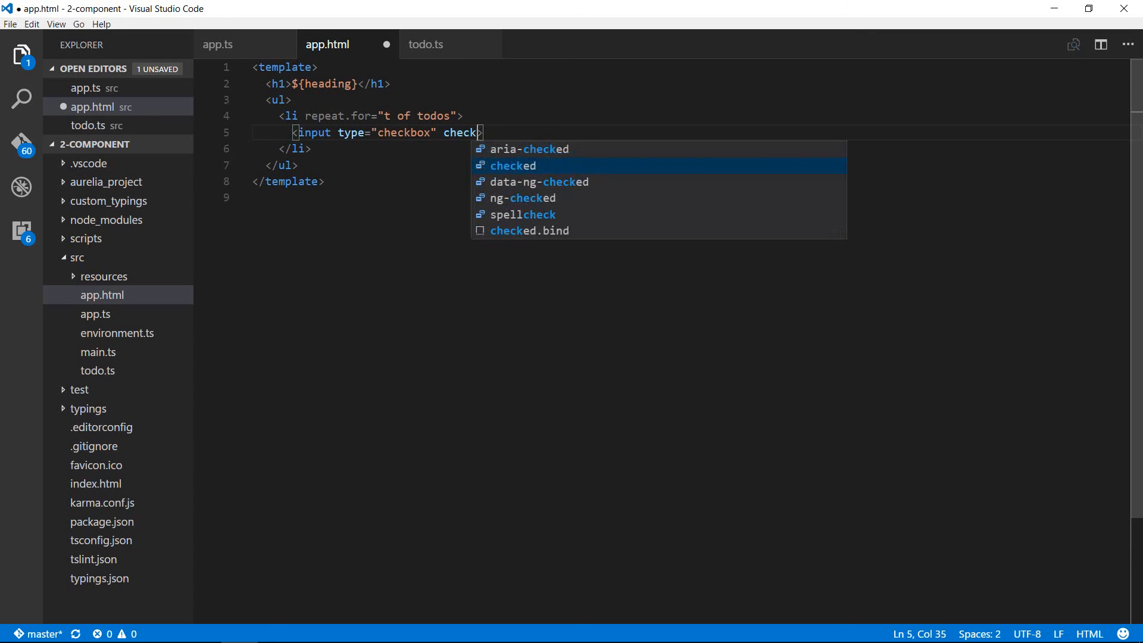
type("ed.bind")
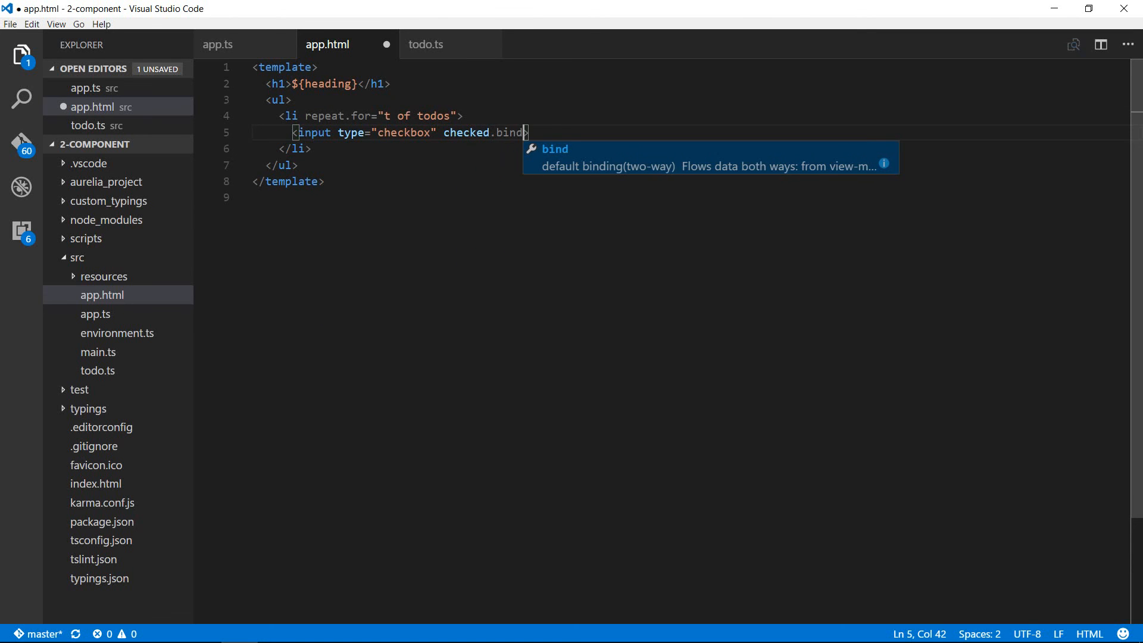
type("=\"")
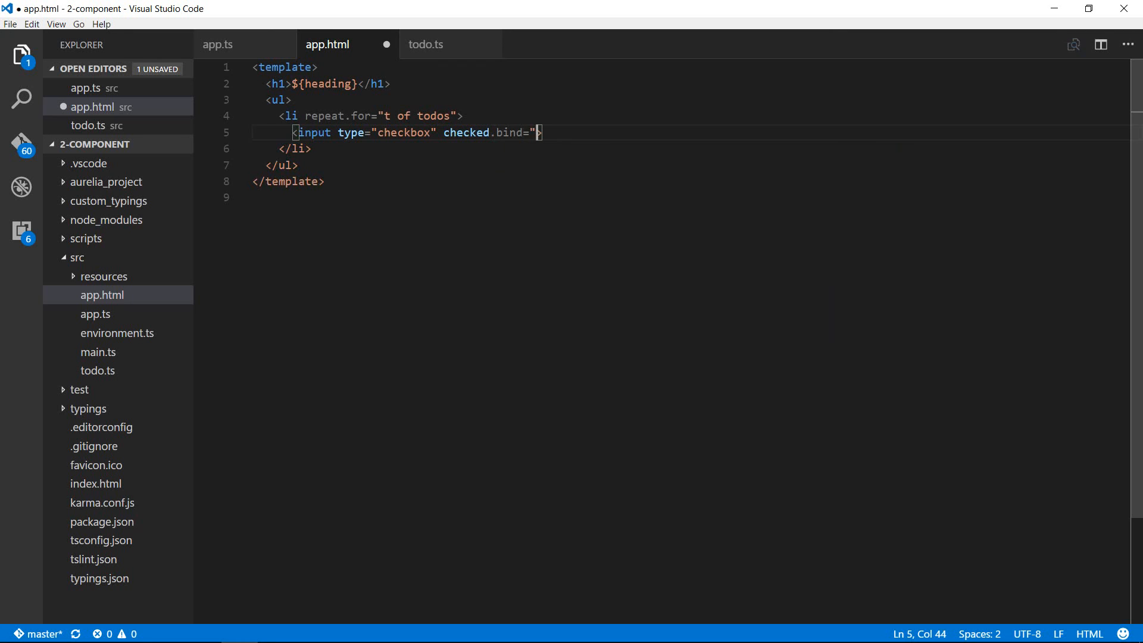
type("t.don")
type("e\">")
key("Right")
Add a span containing ${t.description} after the checkbox and save app.html
key("Return")
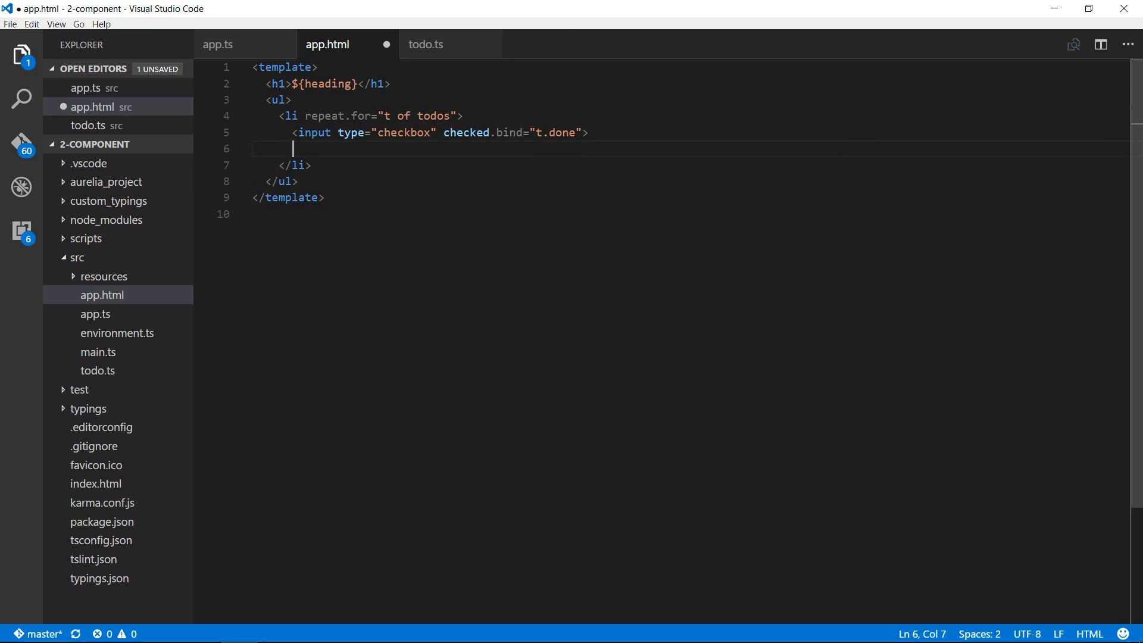
type("<sp")
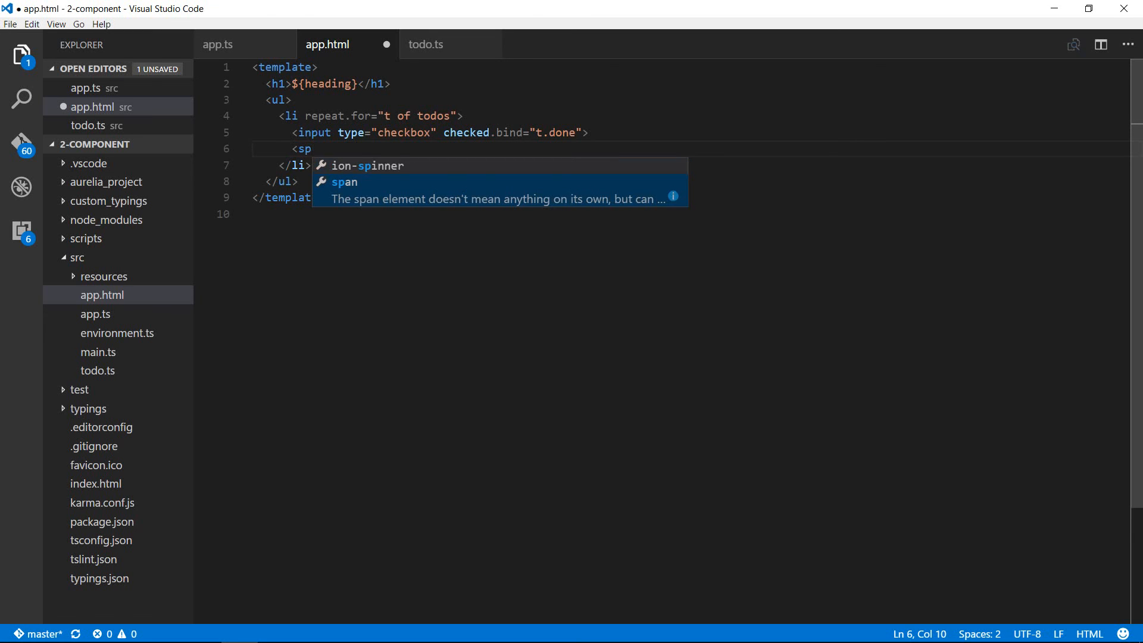
type("an>")
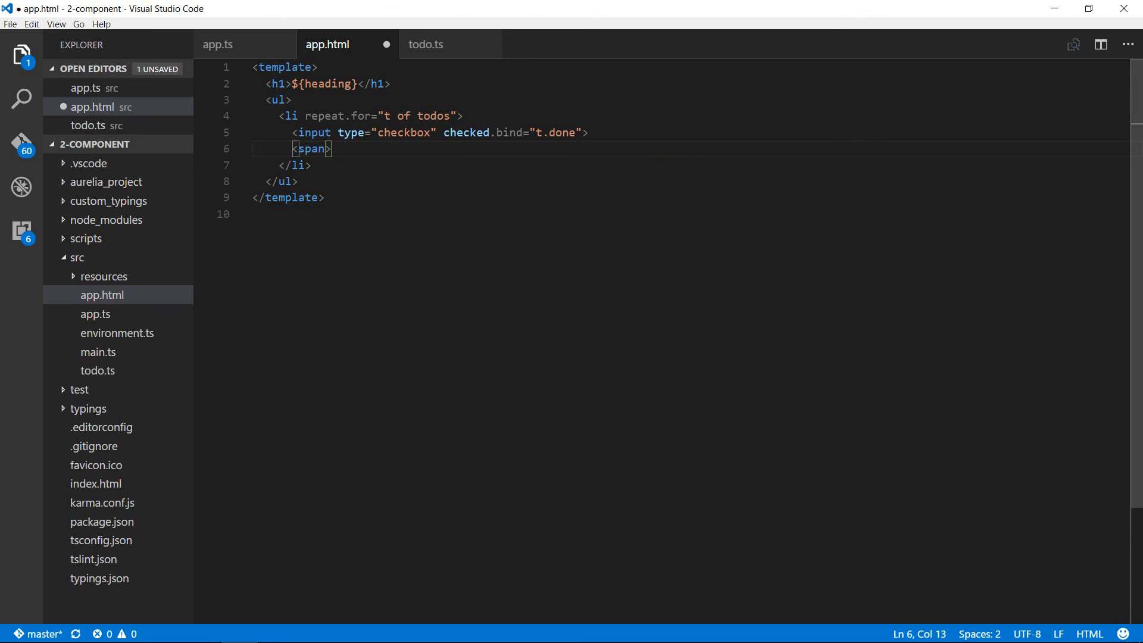
type("</sp")
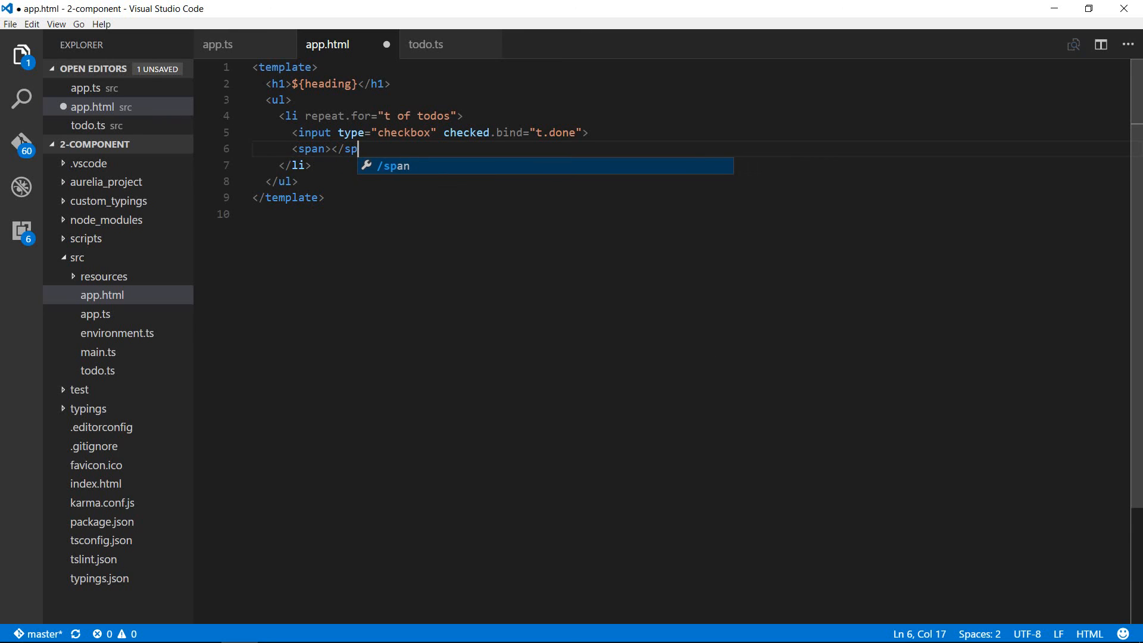
type("an>")
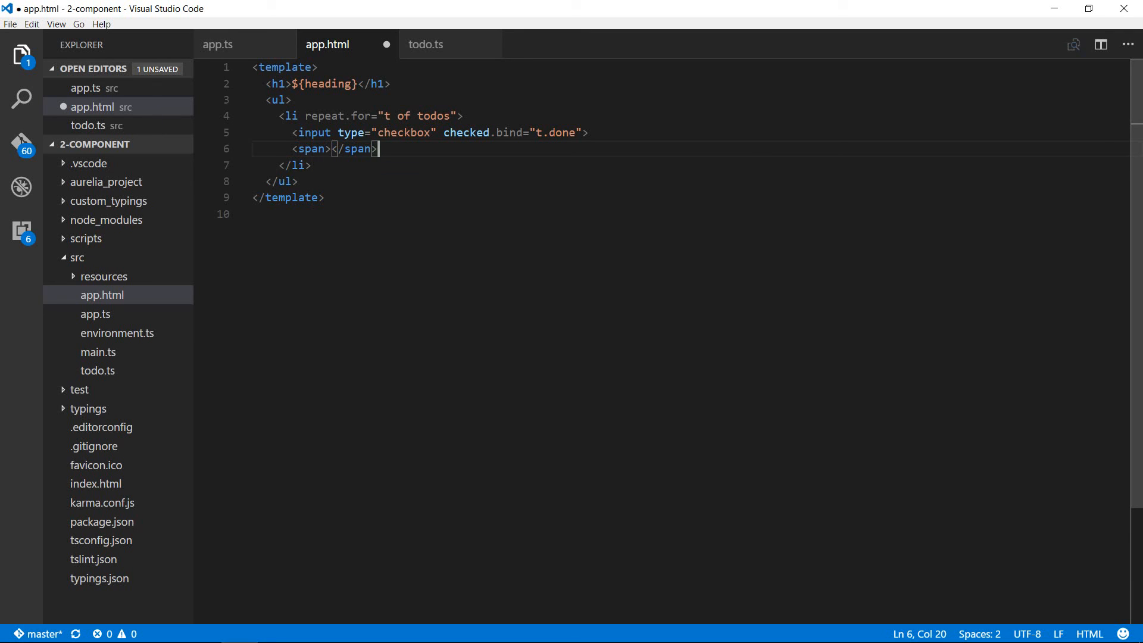
key("Left")
key("Left")
key("Left")
key("Left")
key("Right")
type("${t.d")
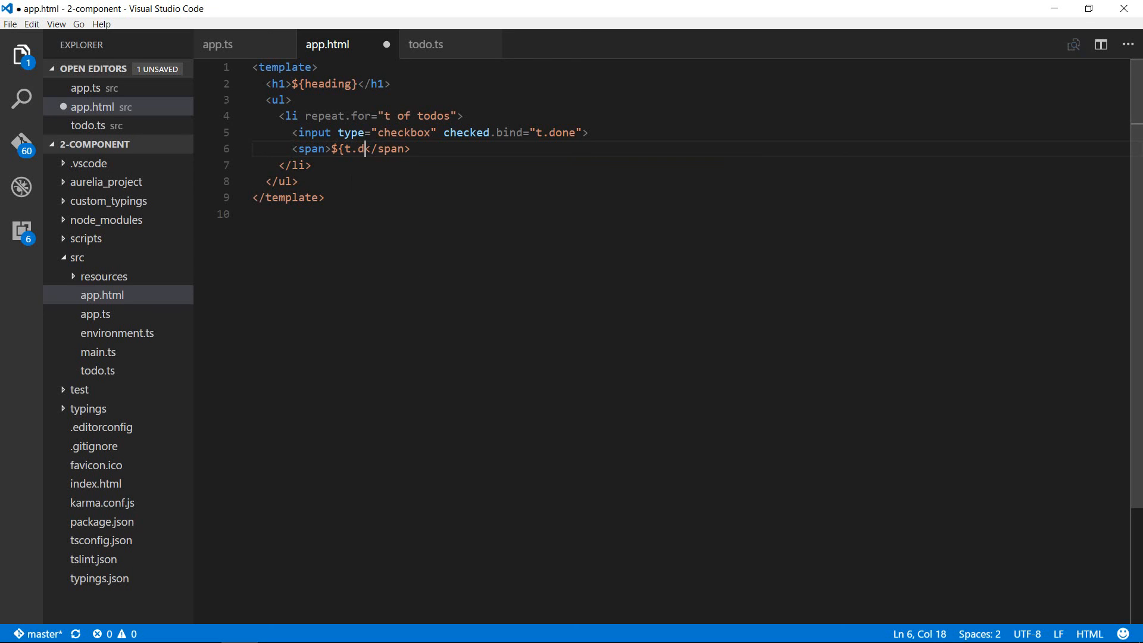
type("escript")
type("ion}")
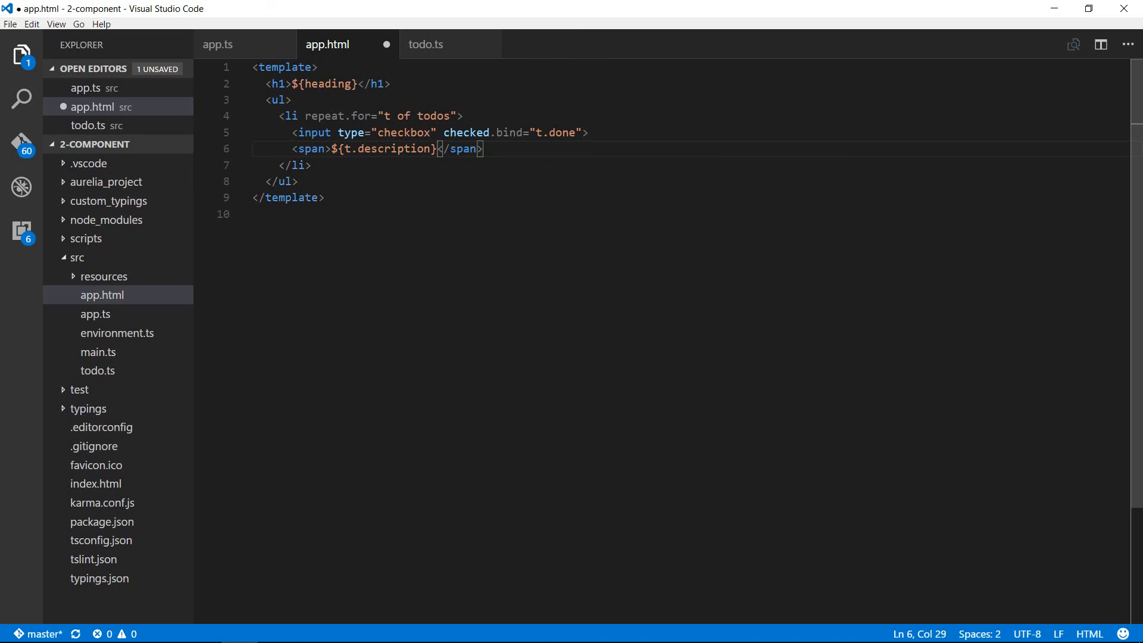
key("ctrl+s")
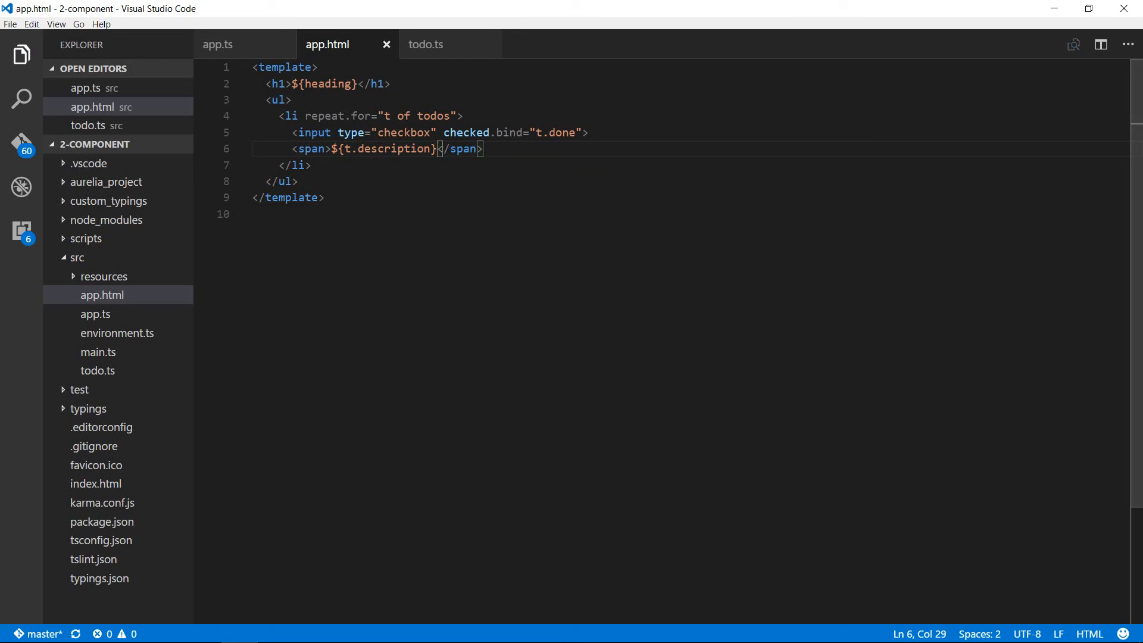
Switch to Cmder and run 'au run --watch' to build and serve the project
key("alt+Tab")
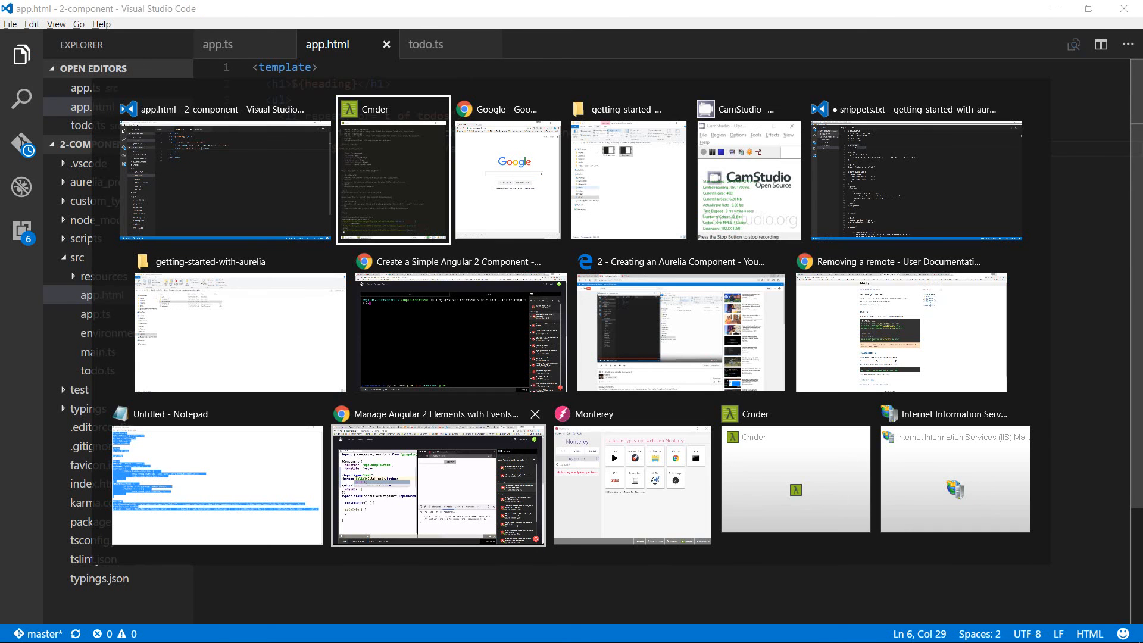
key("Tab")
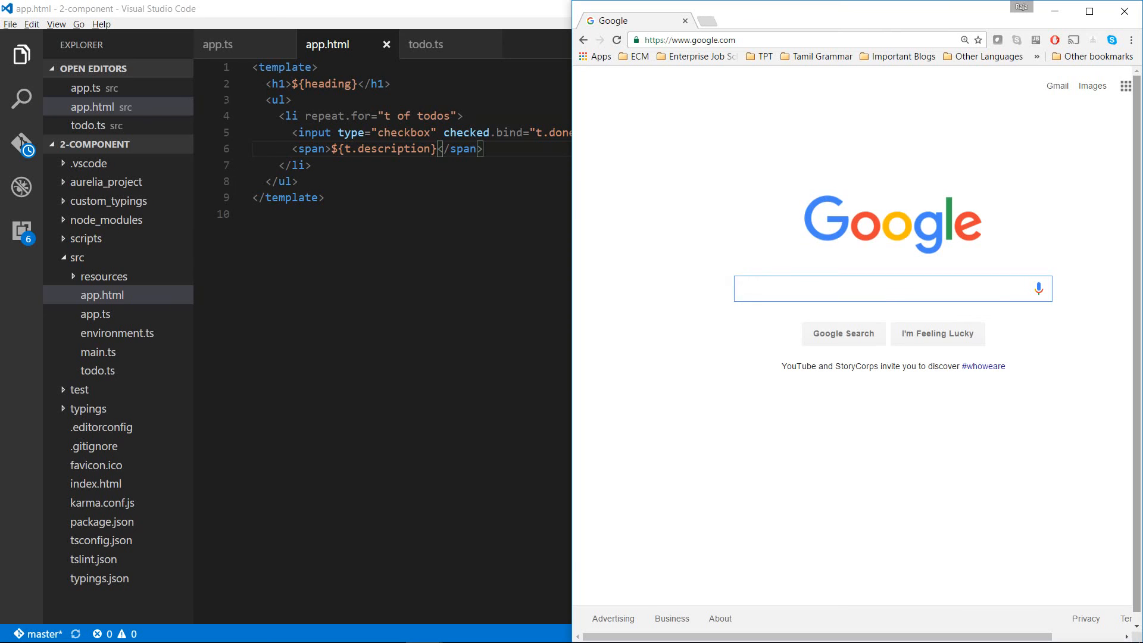
key("alt+Tab")
key("Tab")
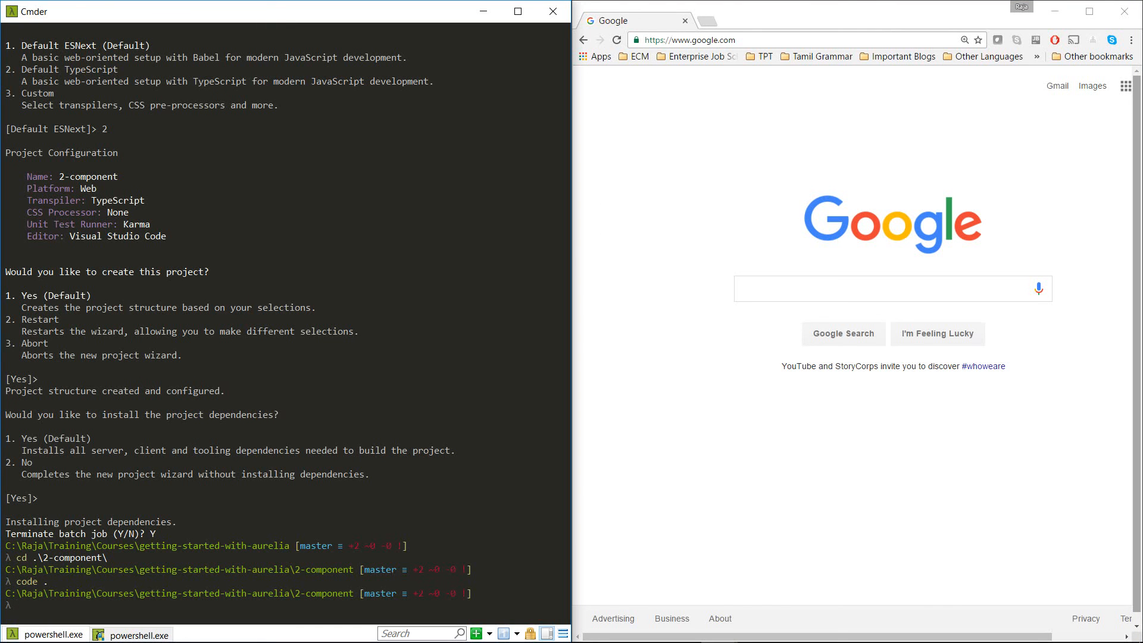
type("au ")
type("run --w")
type("atch")
key("Return")
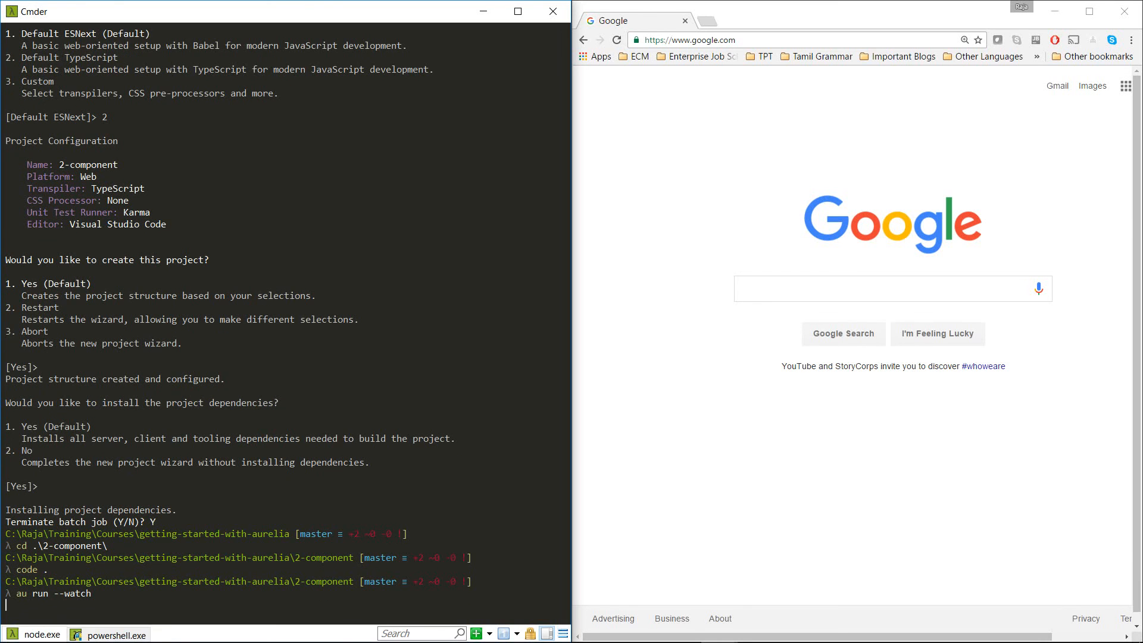
key("alt+Tab")
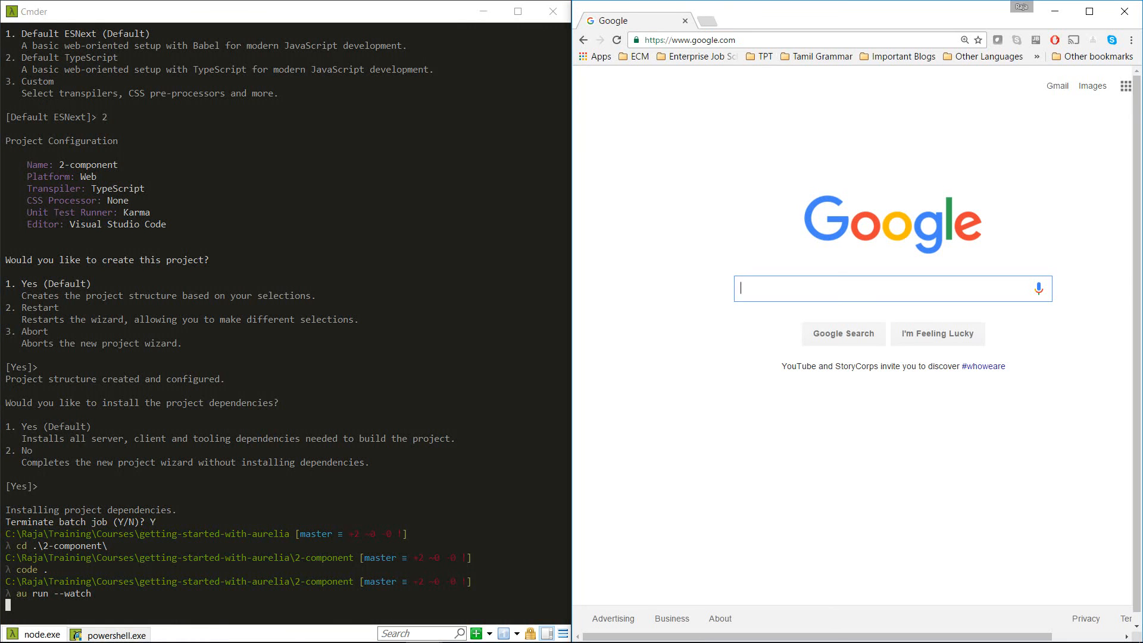
key("ctrl+l")
type("http")
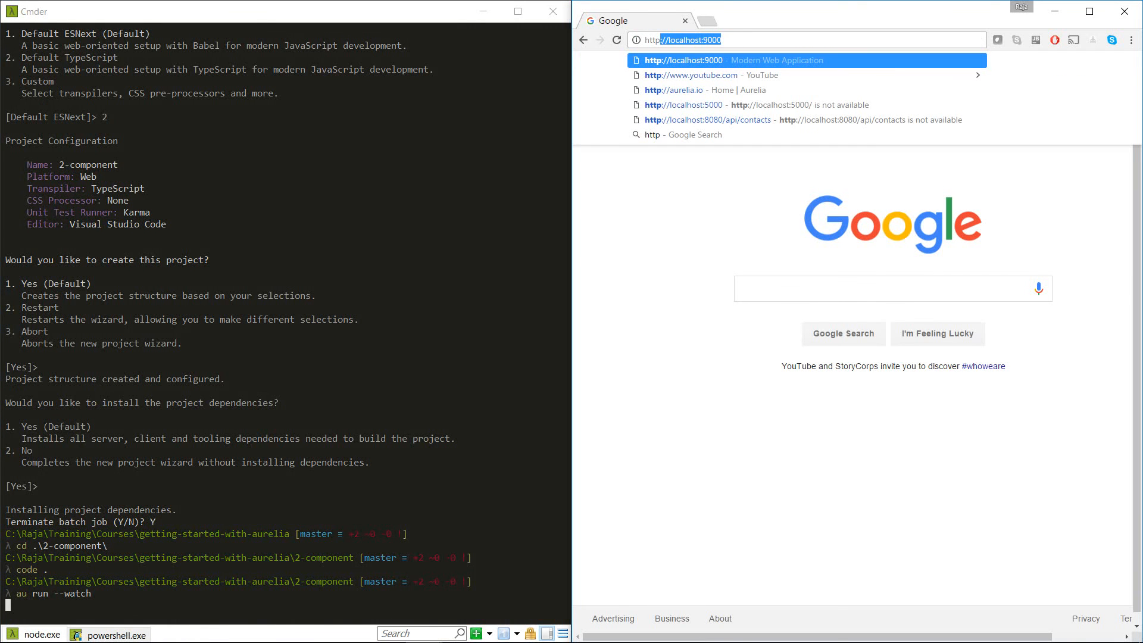
type(":")
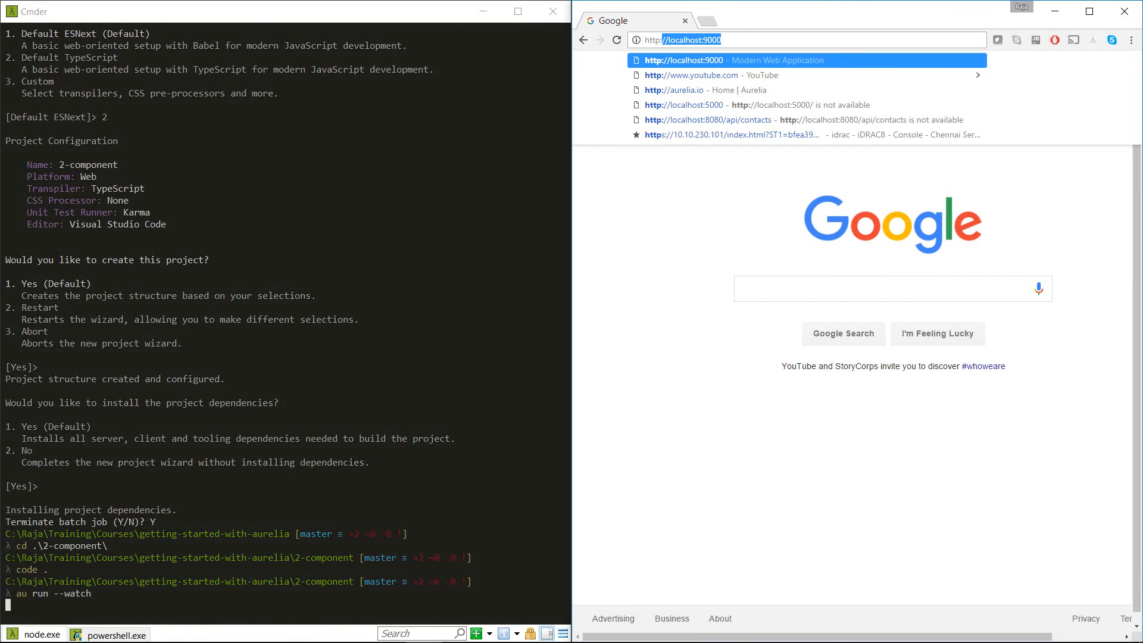
key("End")
key("BackSpace")
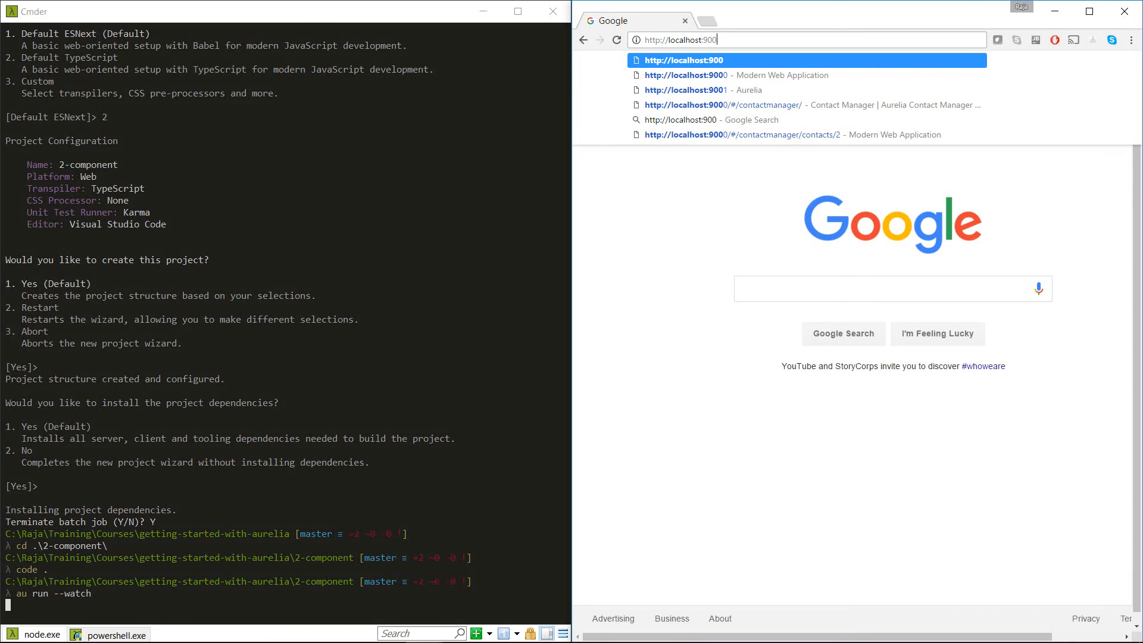
type("1")
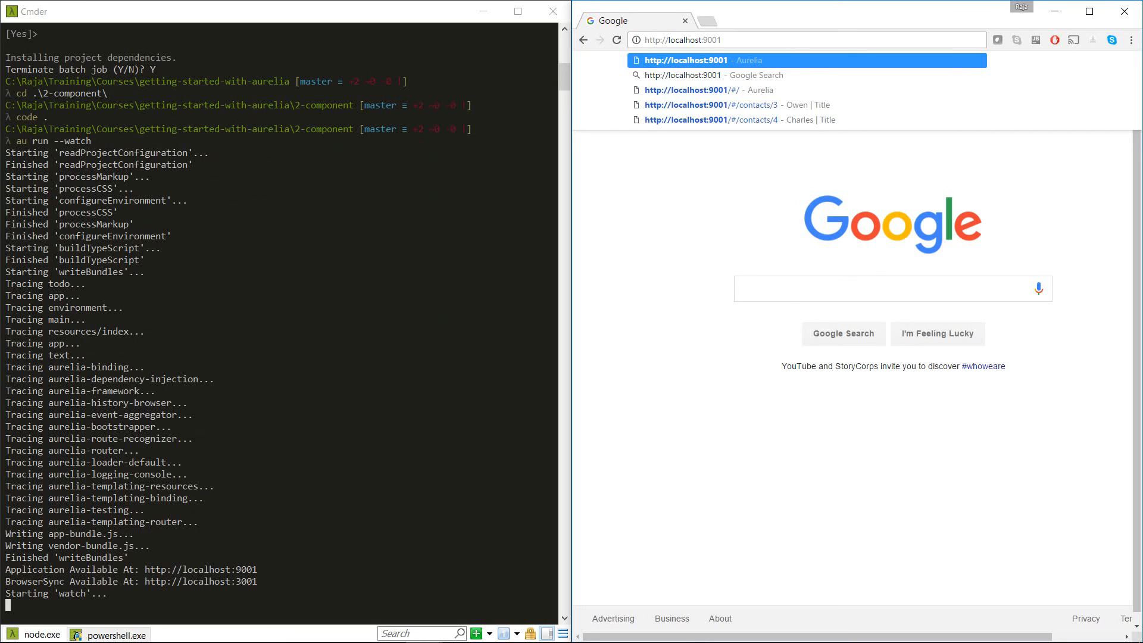
key("Return")
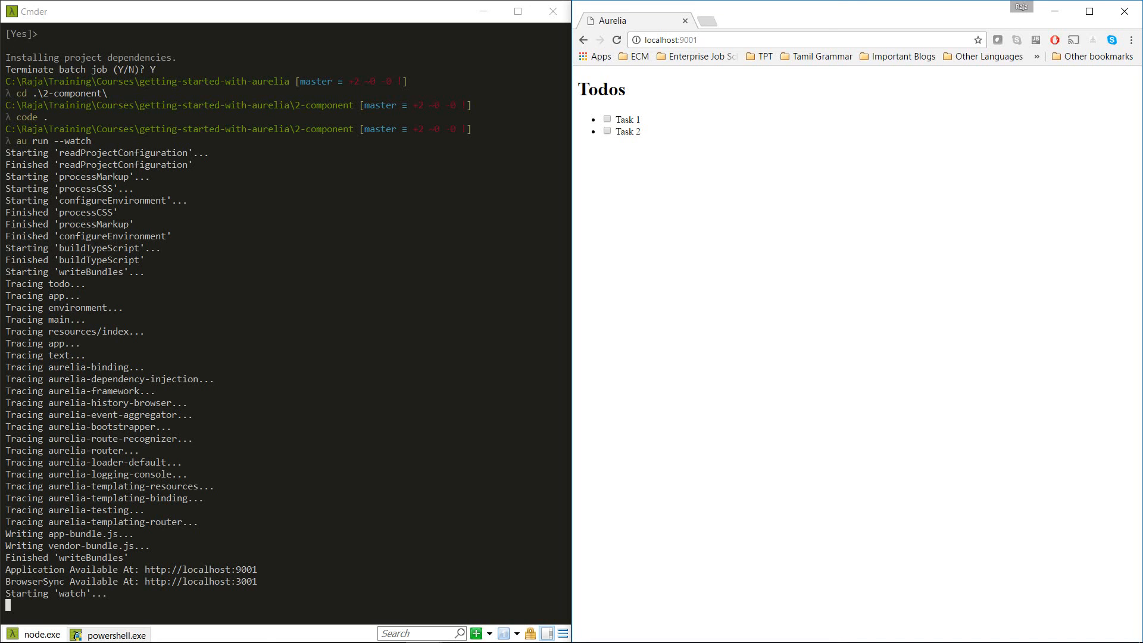
Toggle the Task 1 and Task 2 checkboxes, leaving Task 1 checked, then return to the editor
left_click(608, 119)
left_click(607, 131)
left_click(608, 119)
left_click(608, 132)
left_click(608, 118)
key("alt+Tab")
key("alt+Tab")
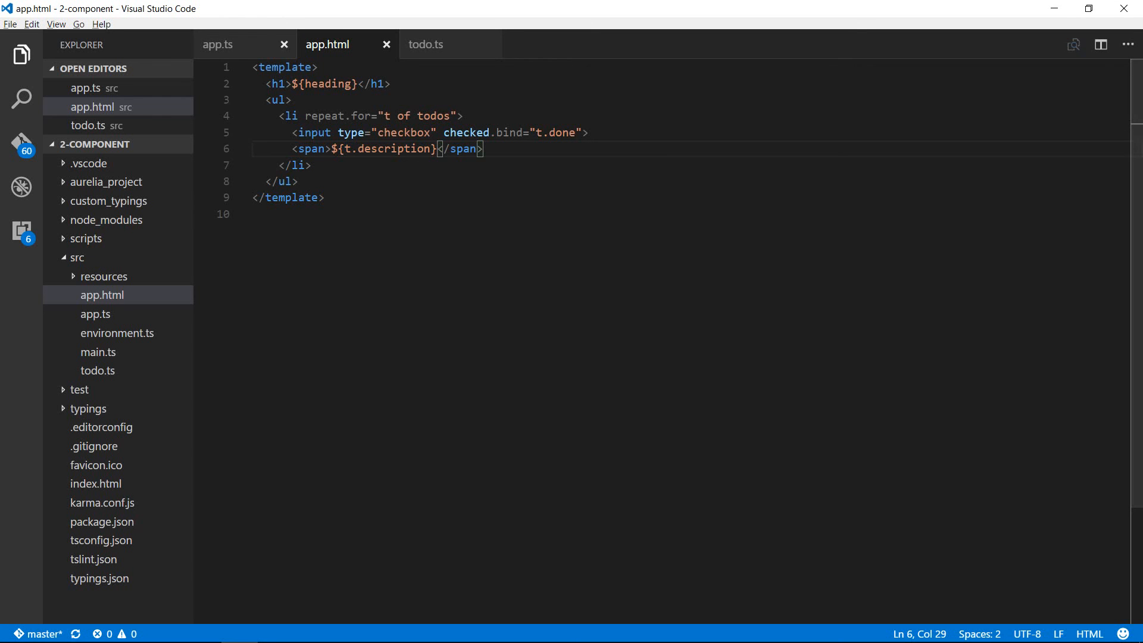
Change Task 2's done argument from false to true in app.ts and save it
left_click(218, 44)
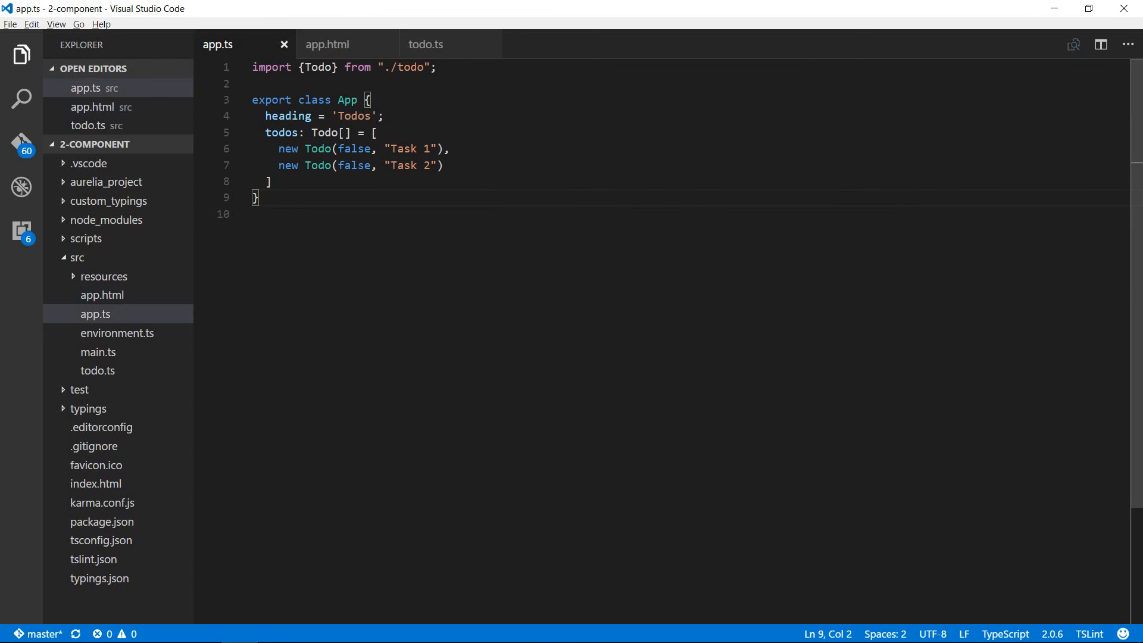
double_click(355, 166)
type("true")
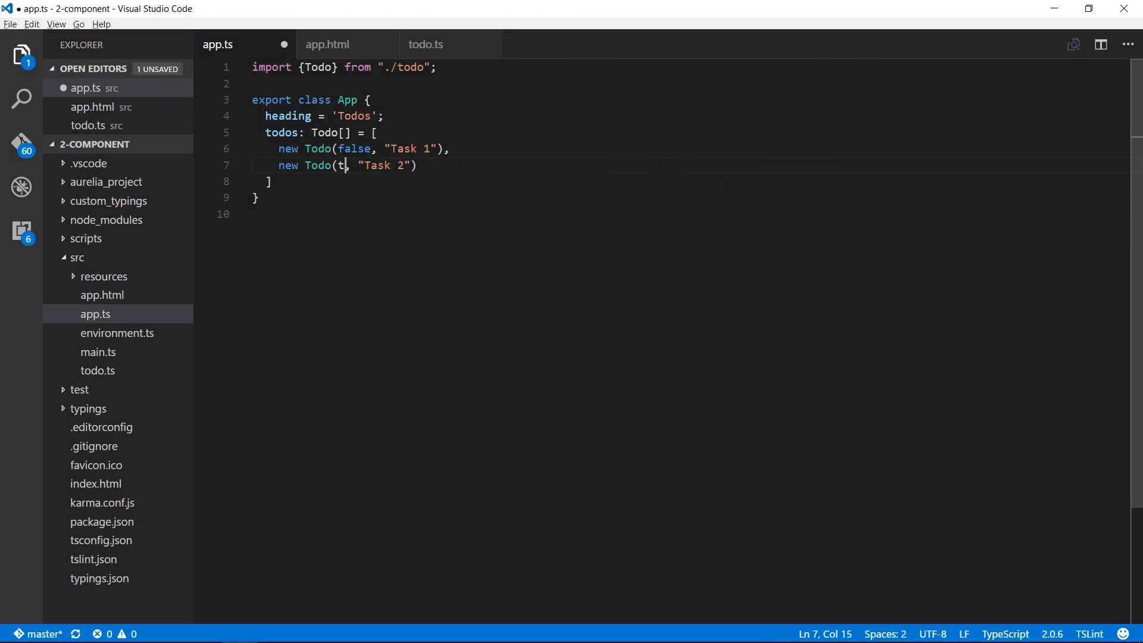
key("ctrl+s")
key("alt+Tab")
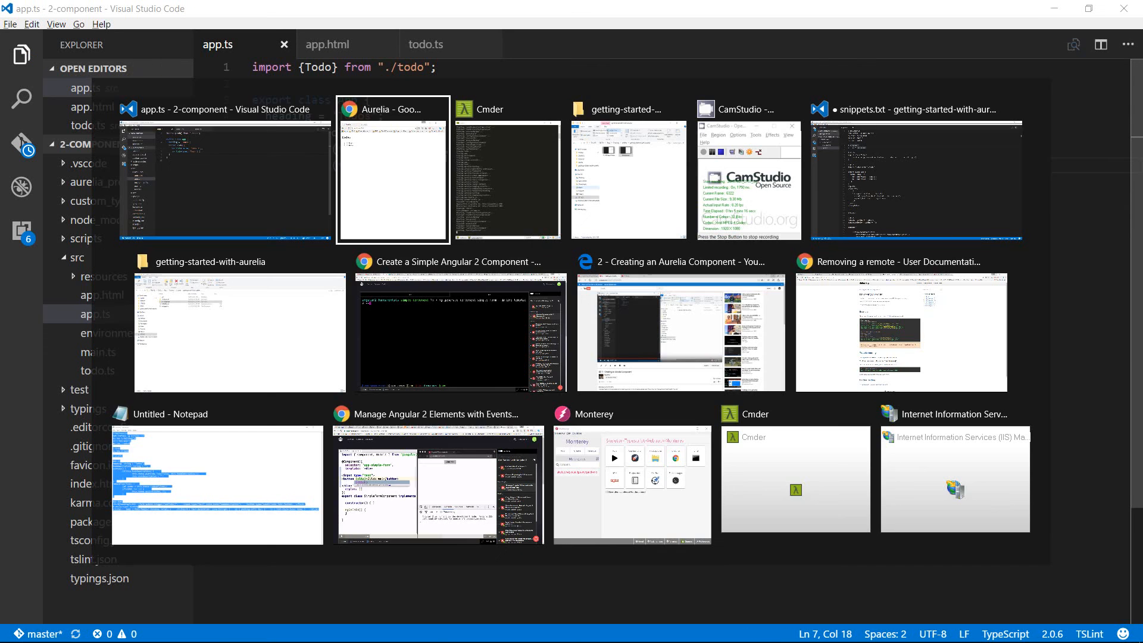